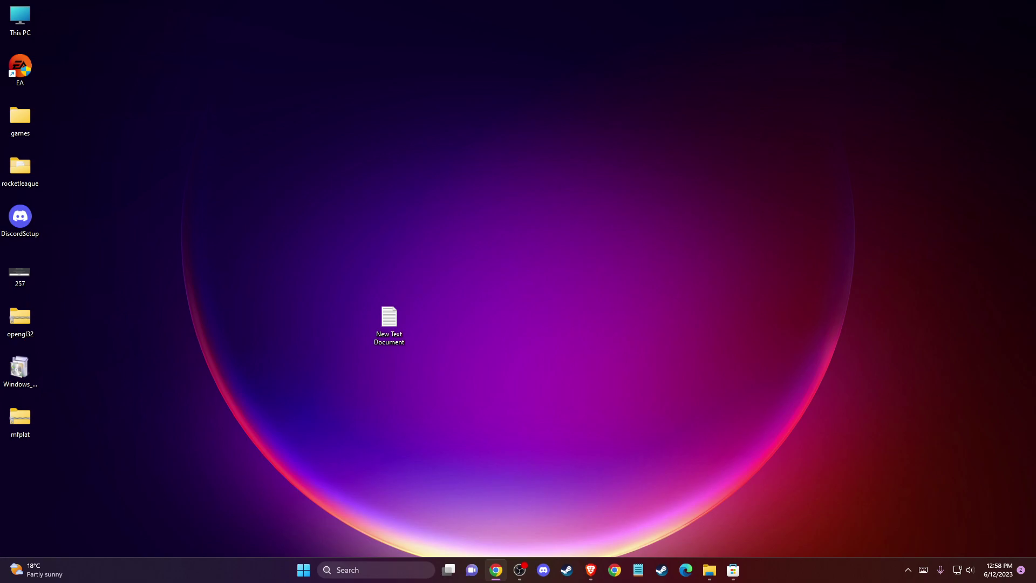
Search the system for CHECK FOR UPDATES, view the Windows Update settings page, and close it
left_click(372, 569)
type("CHECK")
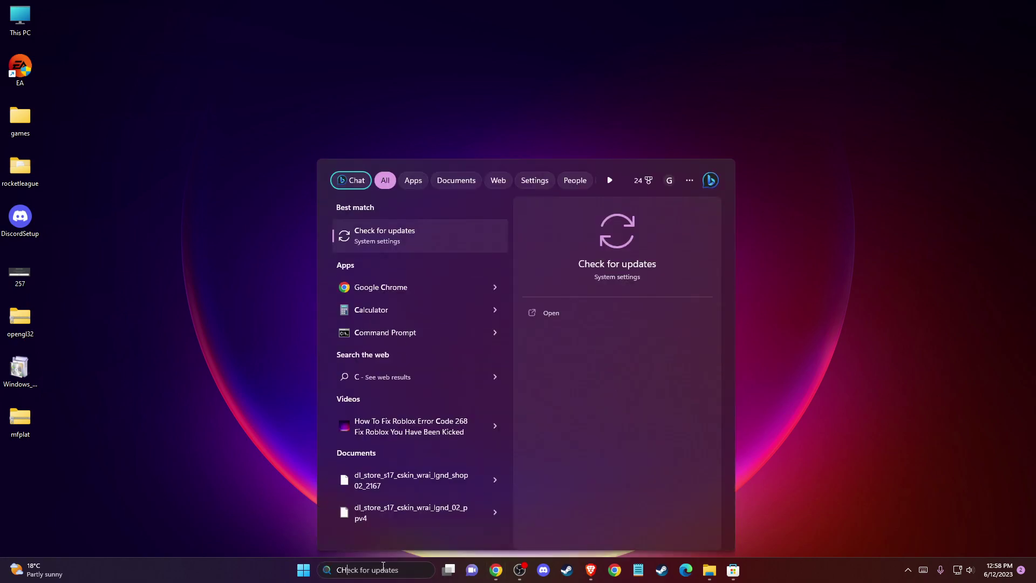
type(" FOR UPDATES")
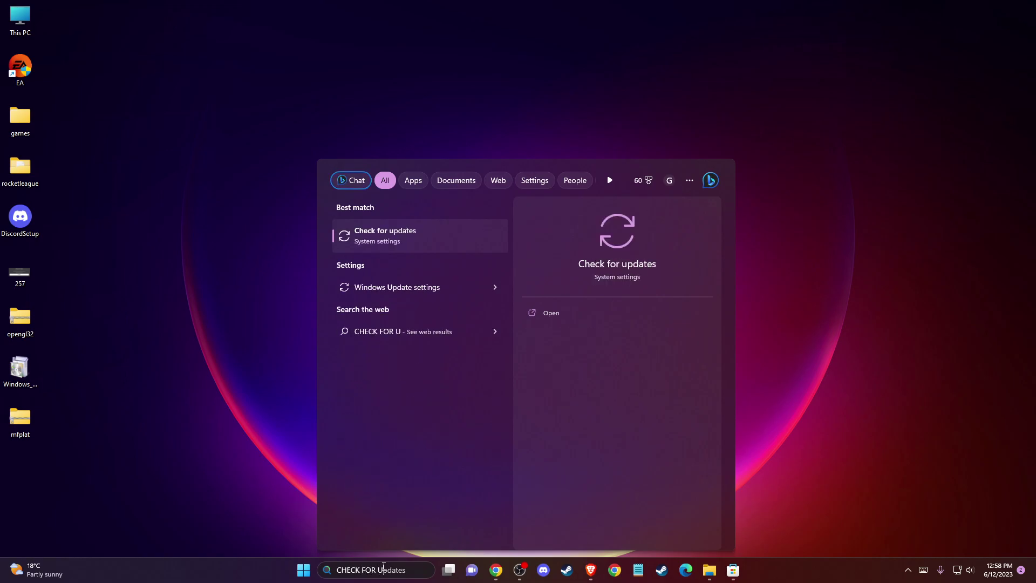
left_click(413, 245)
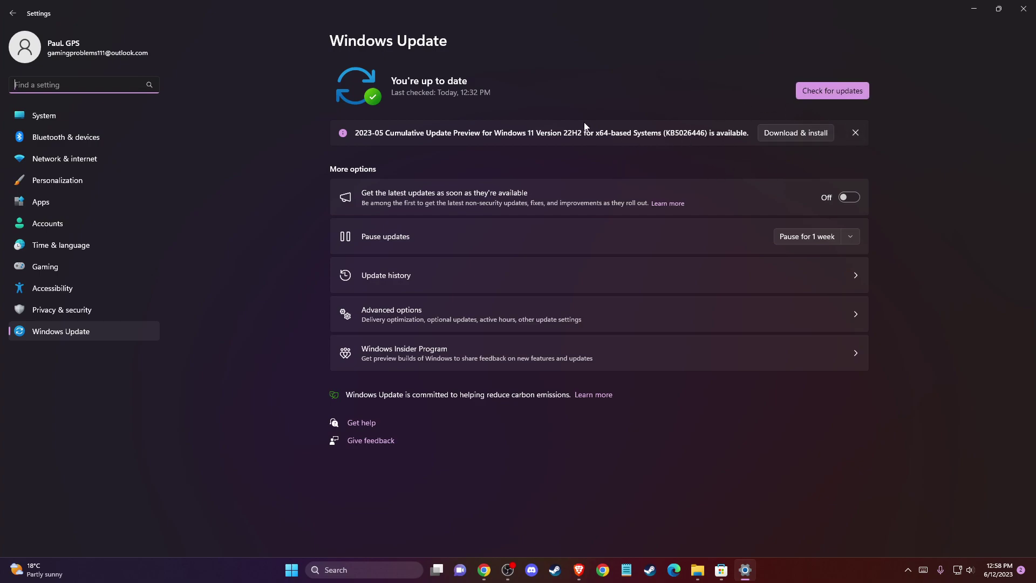
left_click(1029, 5)
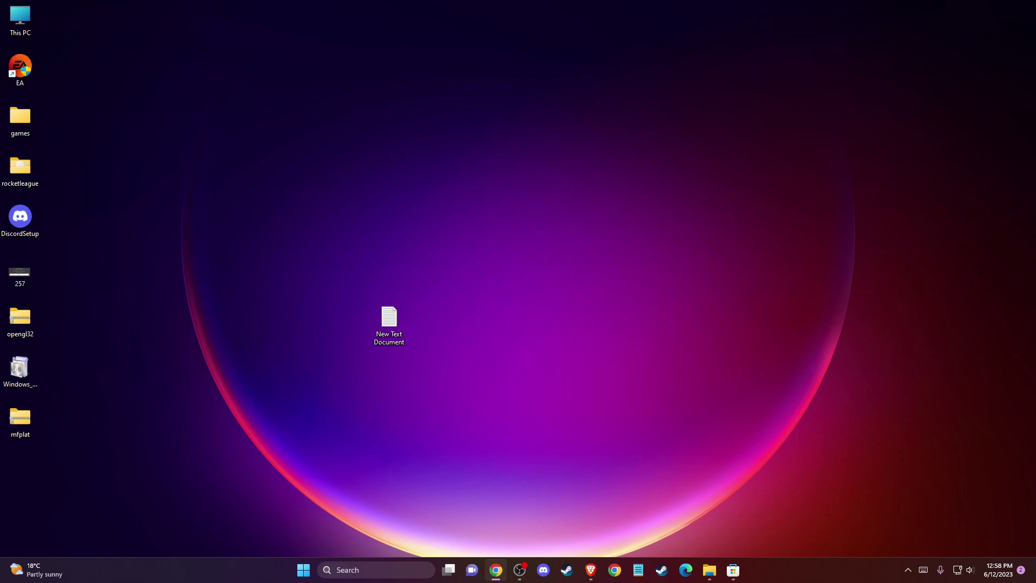
Switch to Brave and open Microsoft's Windows 10 Media Feature Pack download page from the "windows media feature" search results
left_click(591, 570)
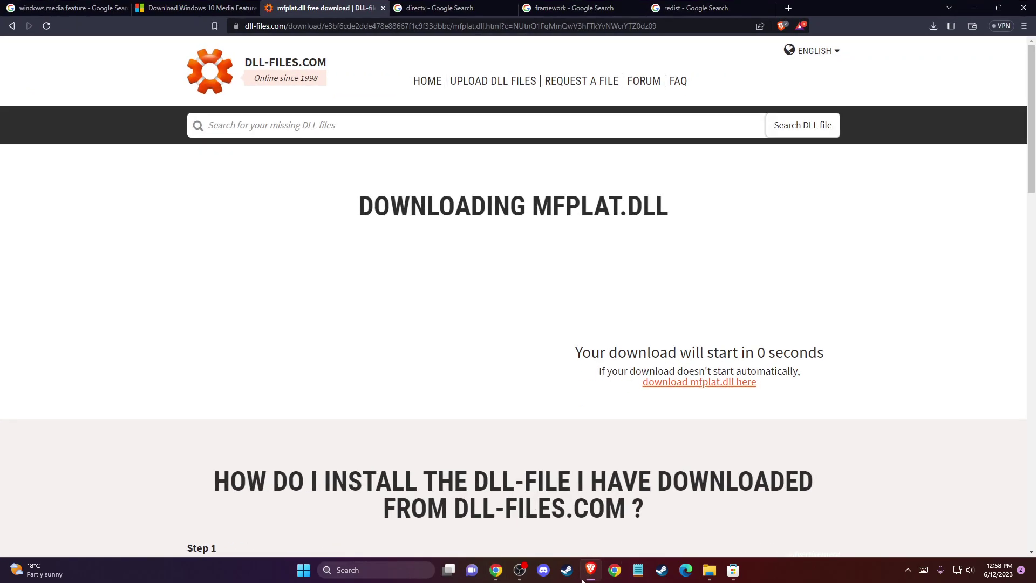
left_click(65, 8)
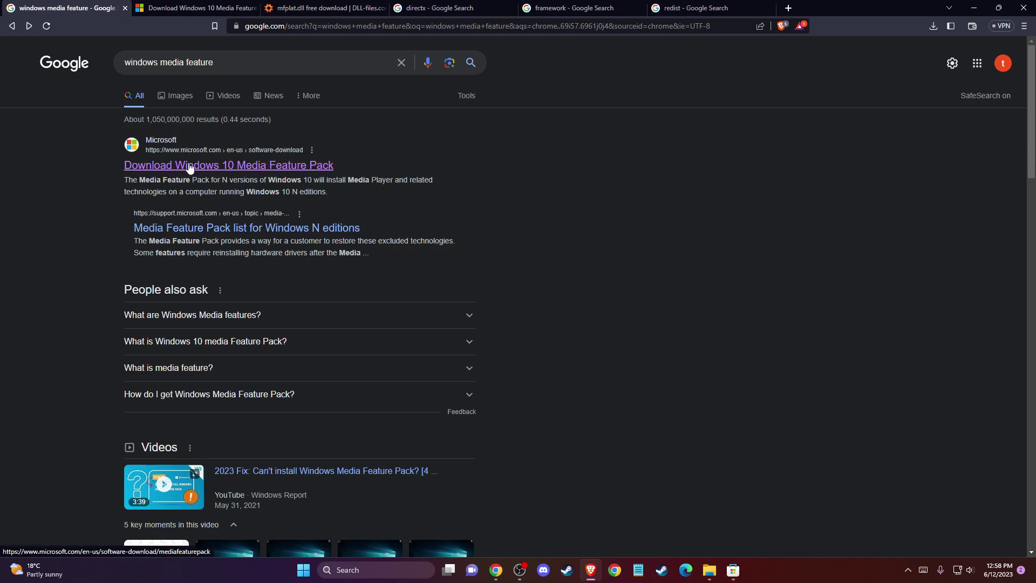
left_click(210, 168)
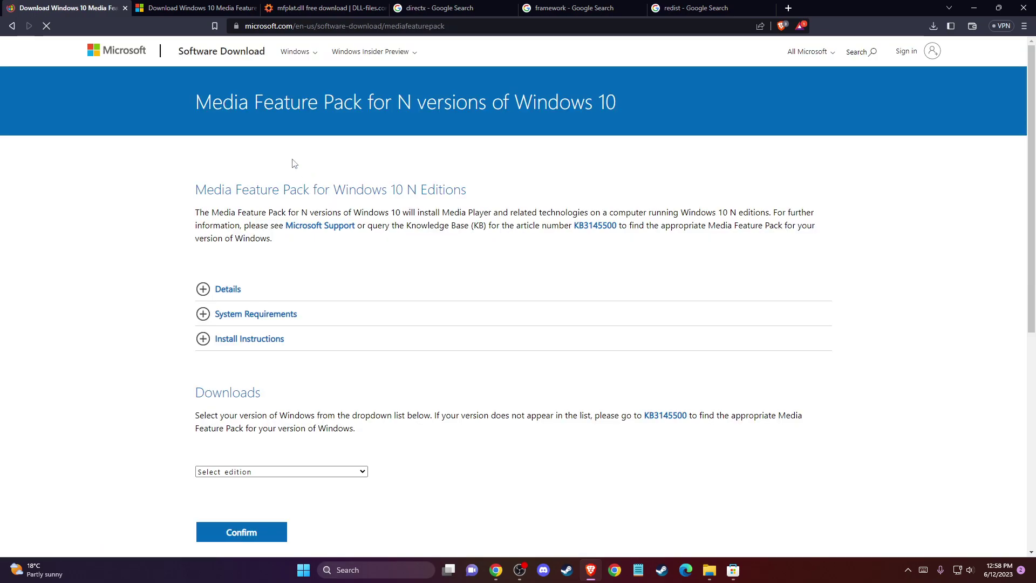
Request the download links for Media Feature Pack-Version 1903 (May 2019) and minimize the browser
scroll(270, 237, "down", 3)
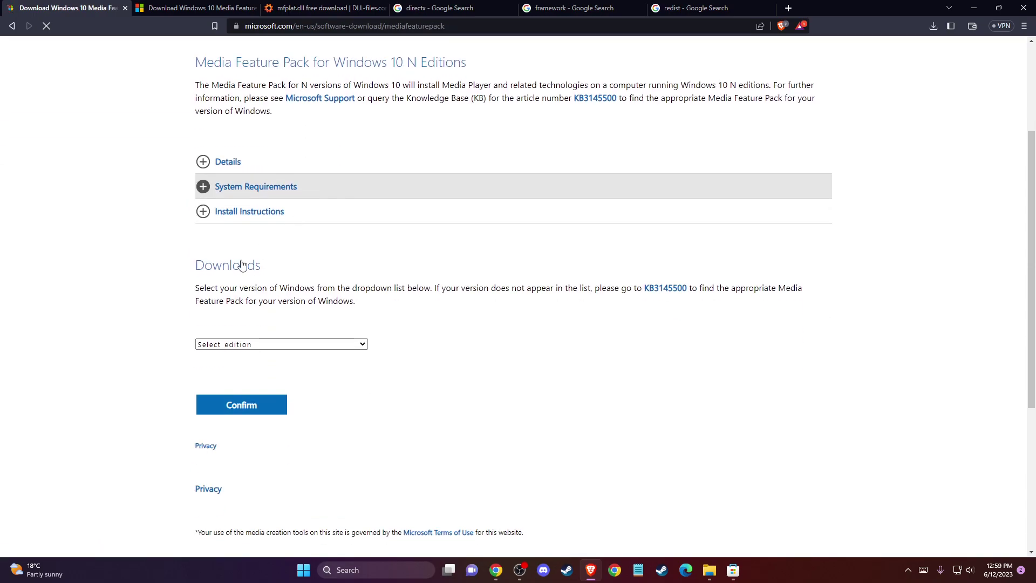
left_click(237, 346)
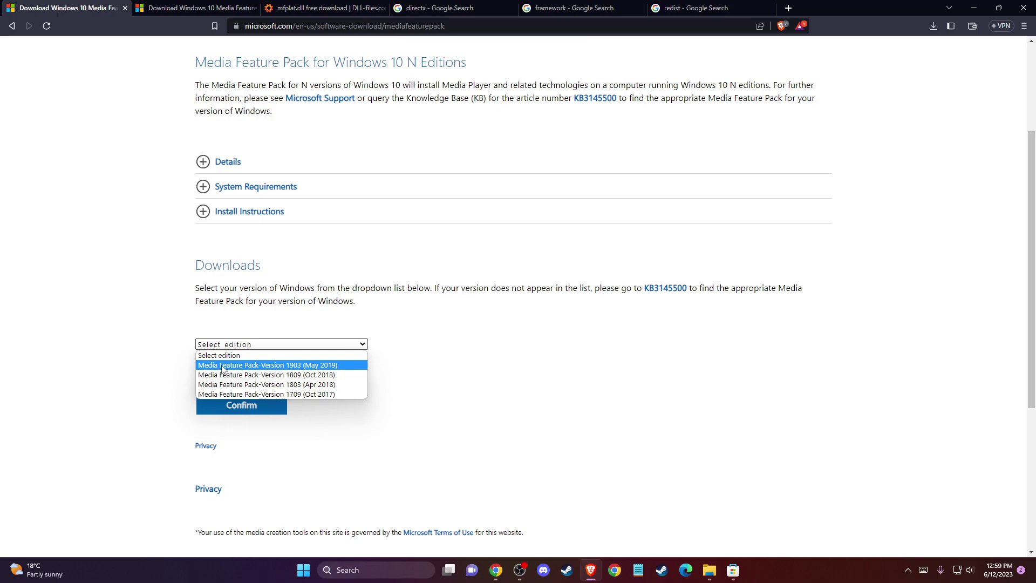
left_click(273, 365)
left_click(254, 410)
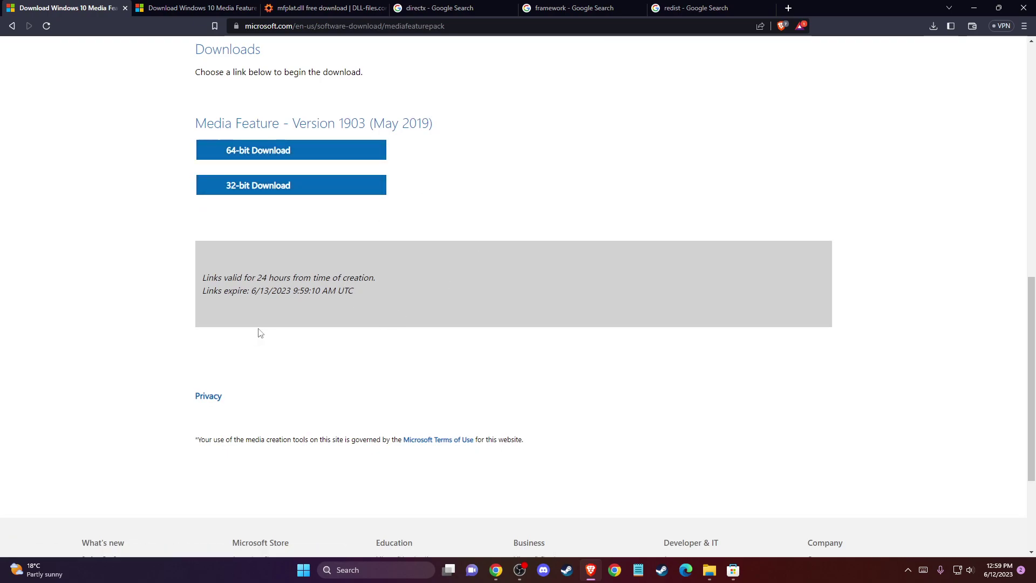
left_click(974, 7)
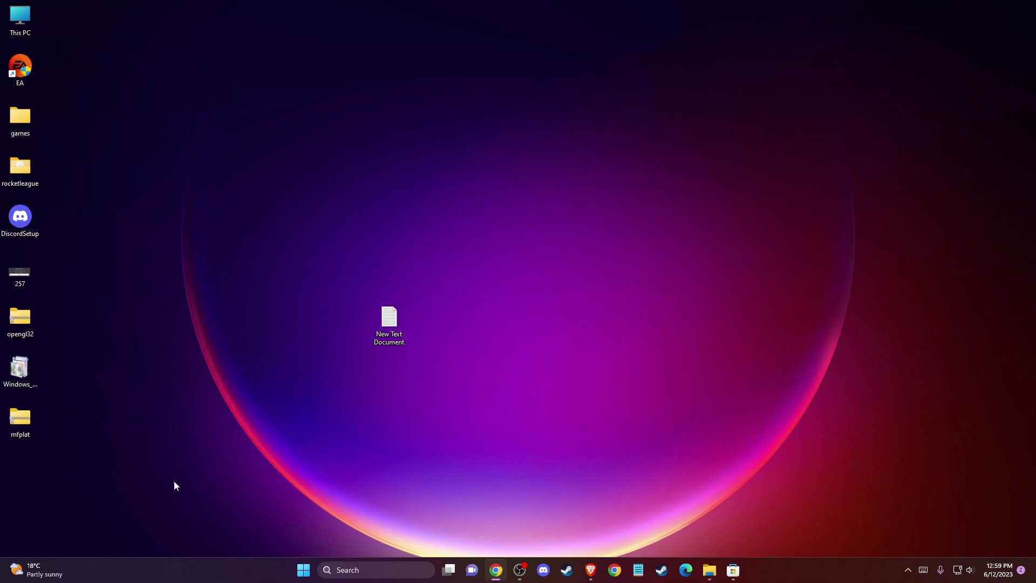
Return to Brave, go back to the DLL-files.com search results, and enter mfplat.dll as the file to search for
left_click(591, 570)
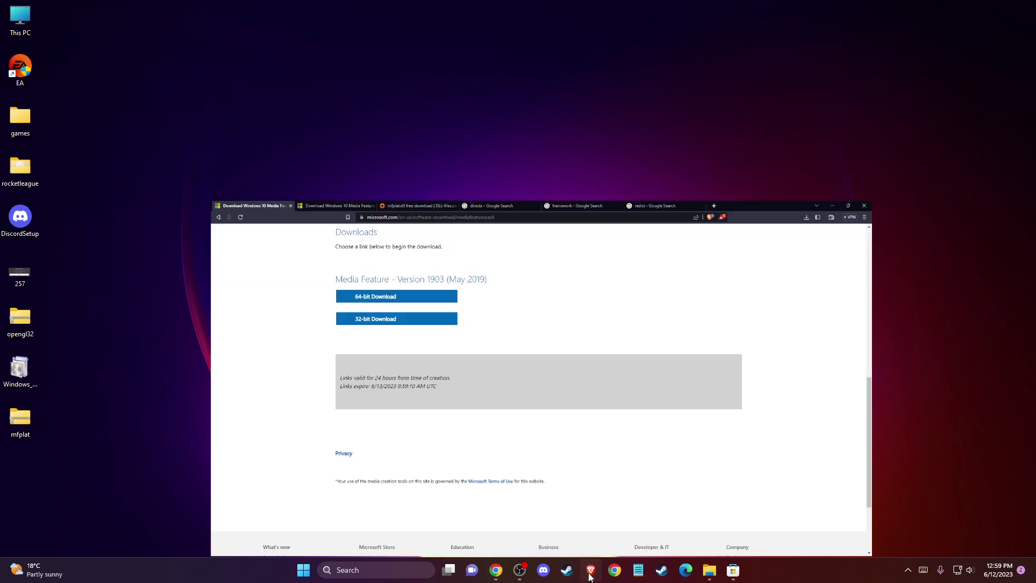
left_click(298, 7)
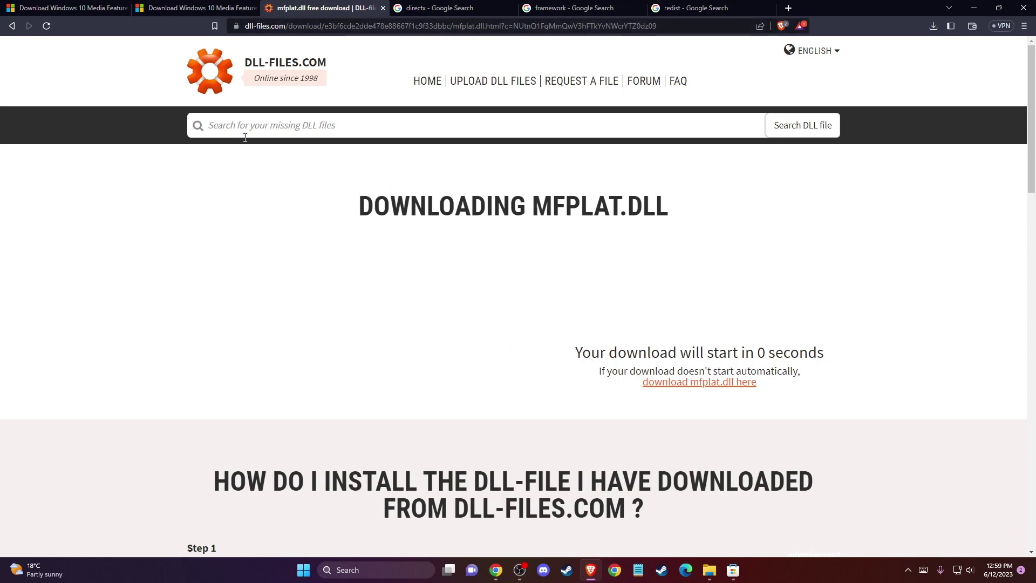
left_click(12, 26)
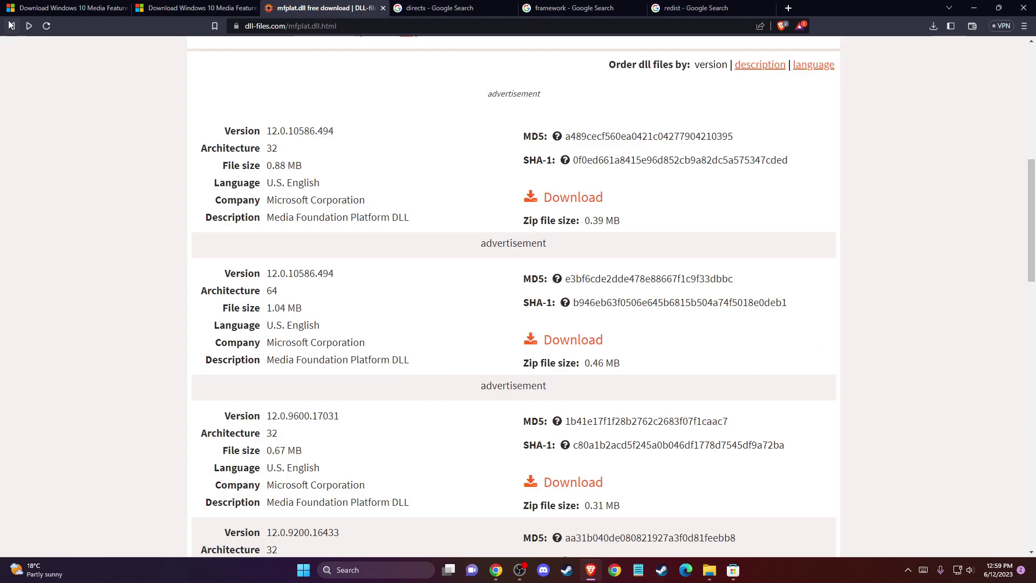
left_click(11, 25)
left_click(268, 125)
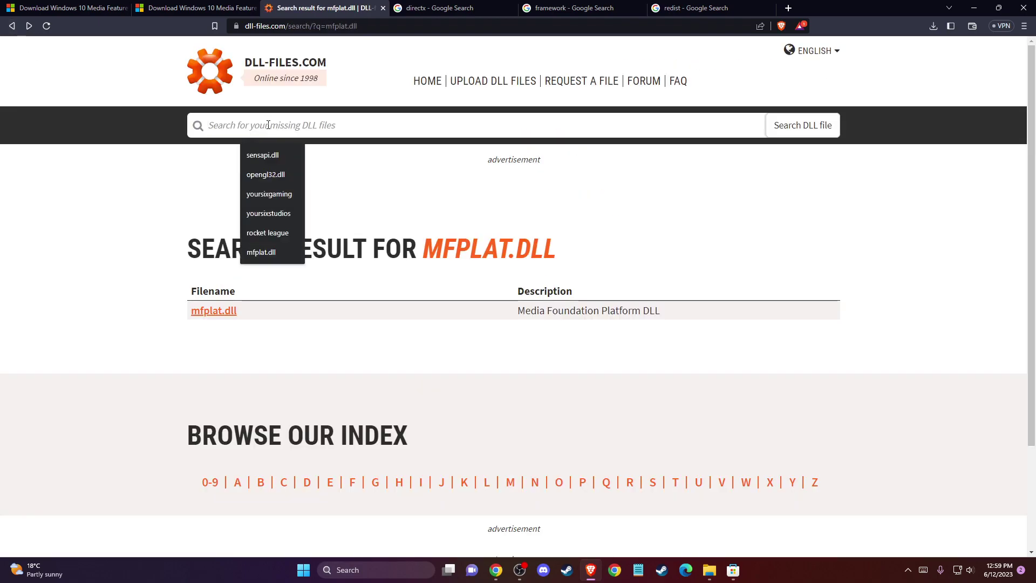
left_click(263, 252)
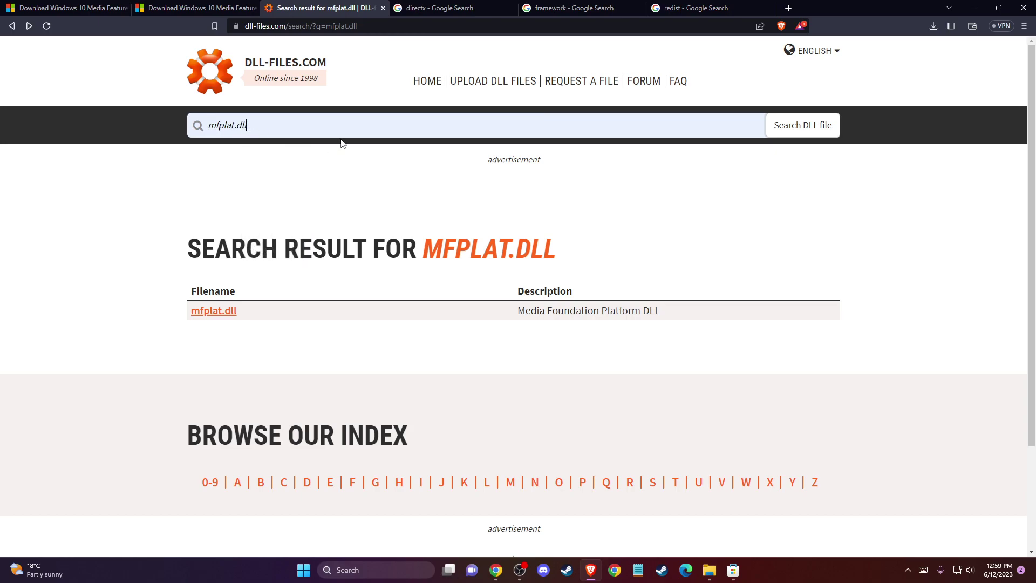
Open the mfplat.dll page, locate the download for the 64-bit version 12.0.10586.494, and minimize the browser
left_click(232, 309)
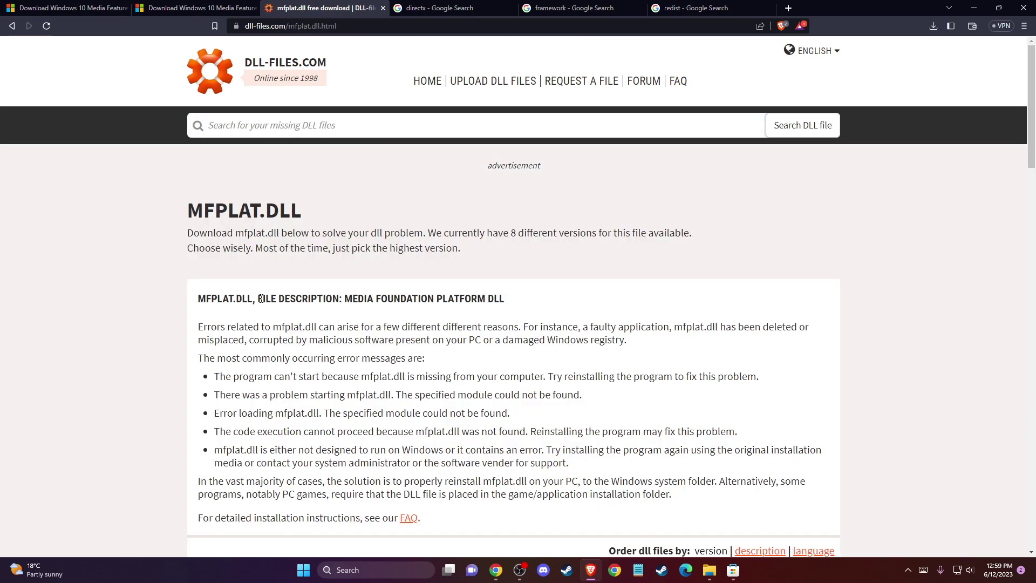
scroll(243, 304, "down", 9)
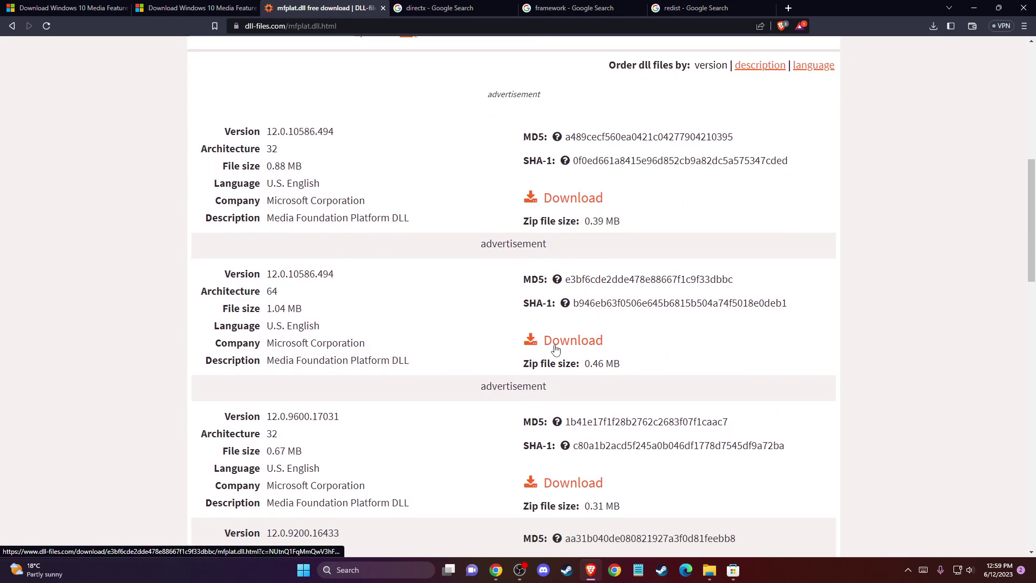
left_click(974, 7)
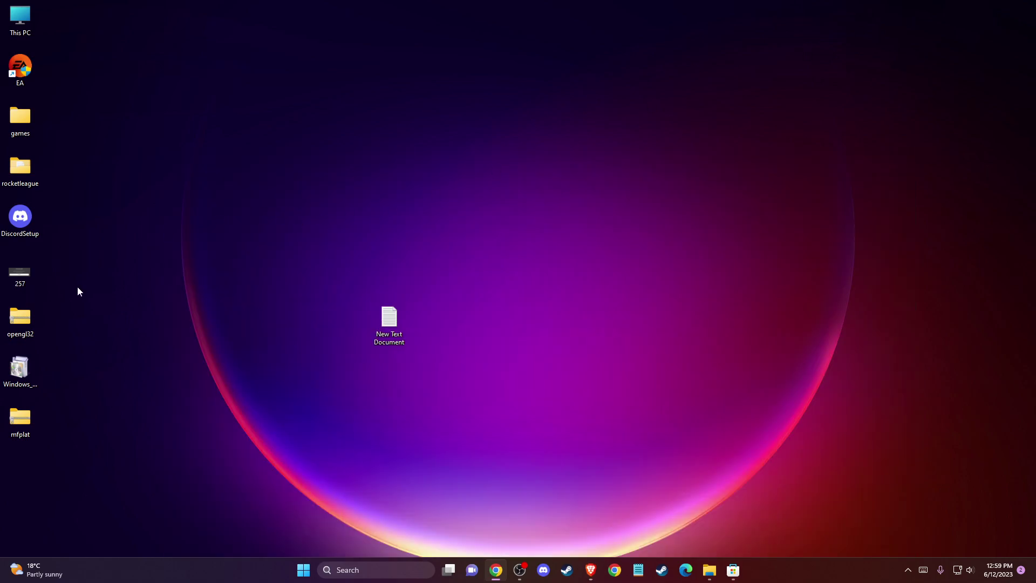
Open the mfplat archive from the desktop, select mfplat.dll, and move the archive window aside
double_click(22, 427)
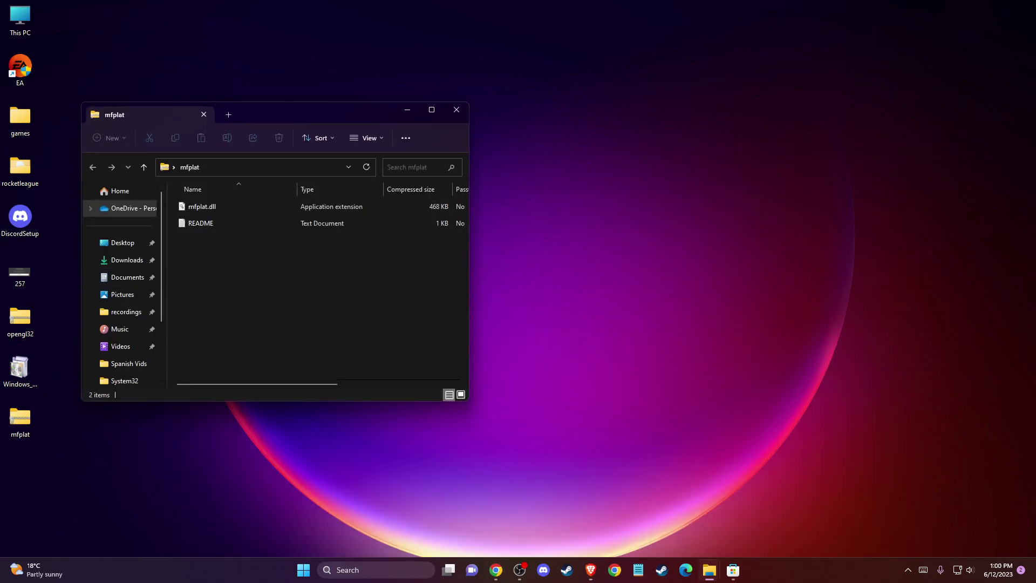
left_click(197, 208)
left_click_drag(302, 112, 247, 106)
Open the System32 folder inside Windows on Local Disk (C:) in a second File Explorer window
double_click(20, 17)
double_click(632, 237)
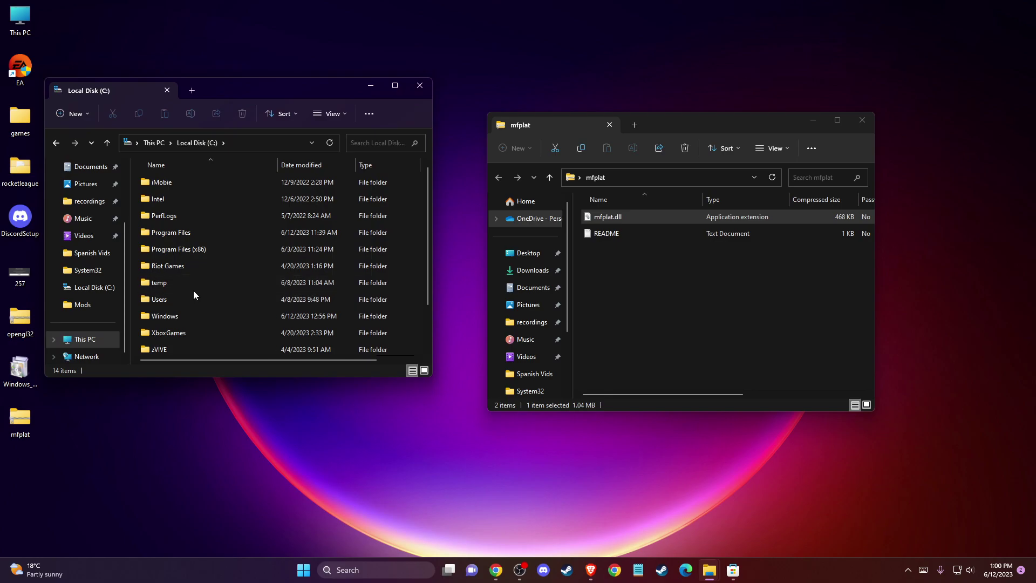
scroll(189, 266, "down", 2)
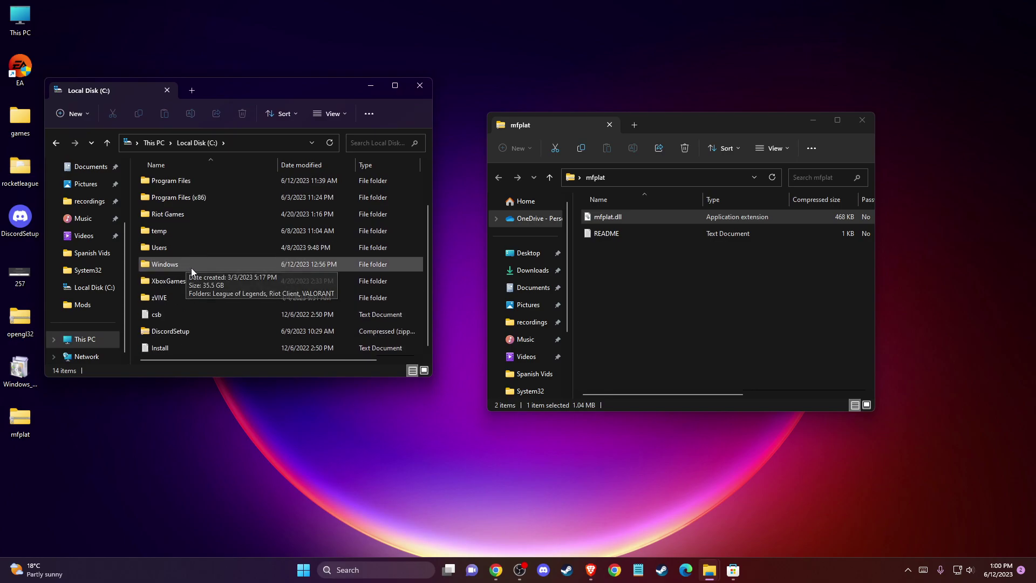
double_click(176, 263)
key("s")
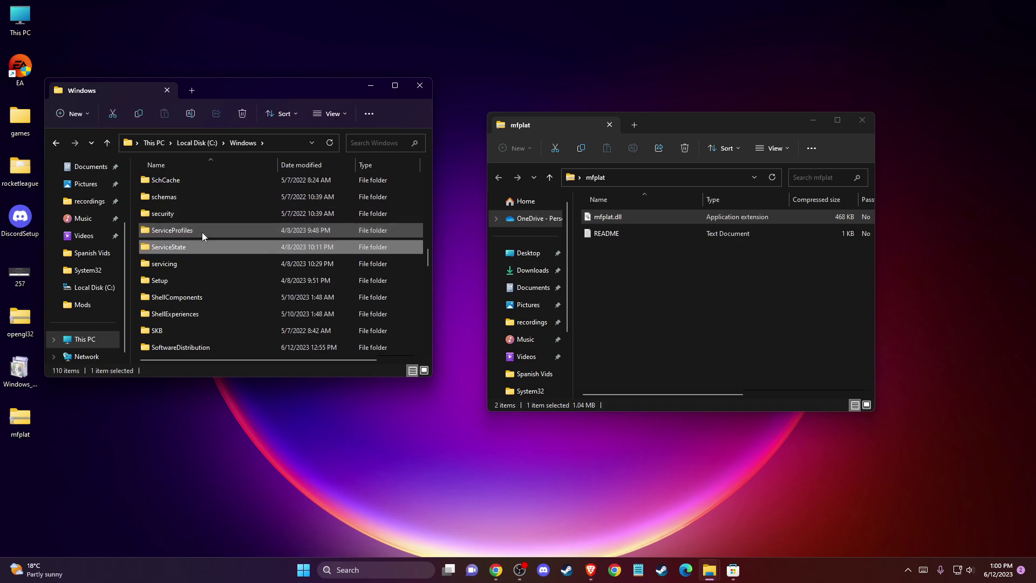
scroll(204, 248, "down", 3)
double_click(192, 280)
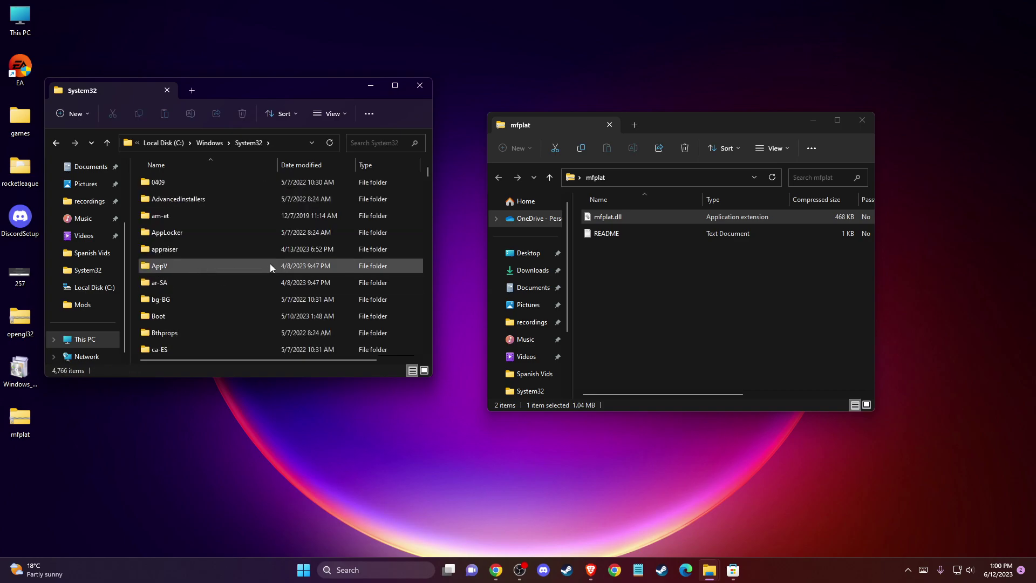
Try to copy mfplat.dll from the archive into System32, replacing the existing file
left_click_drag(626, 223, 221, 160)
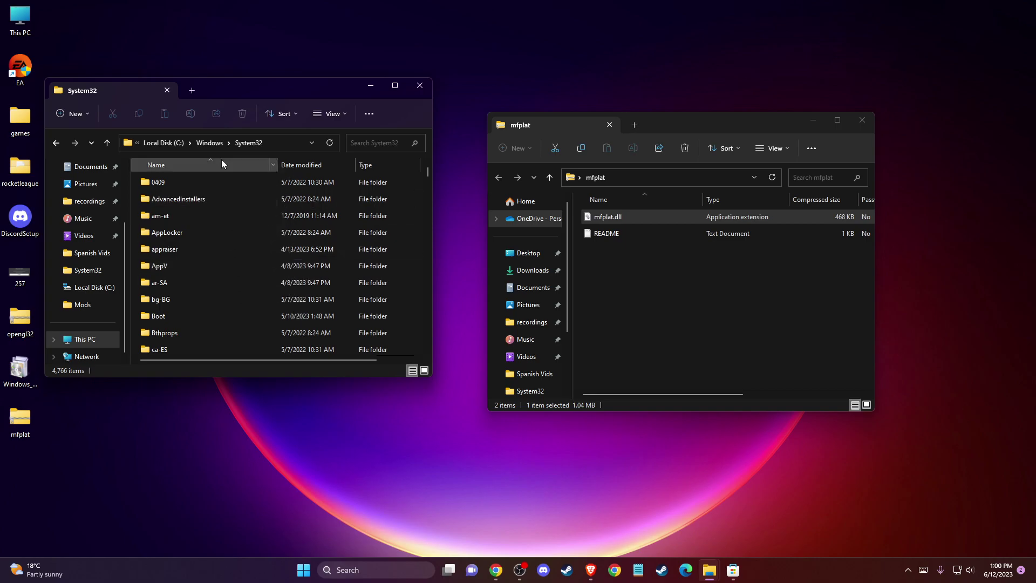
left_click(440, 197)
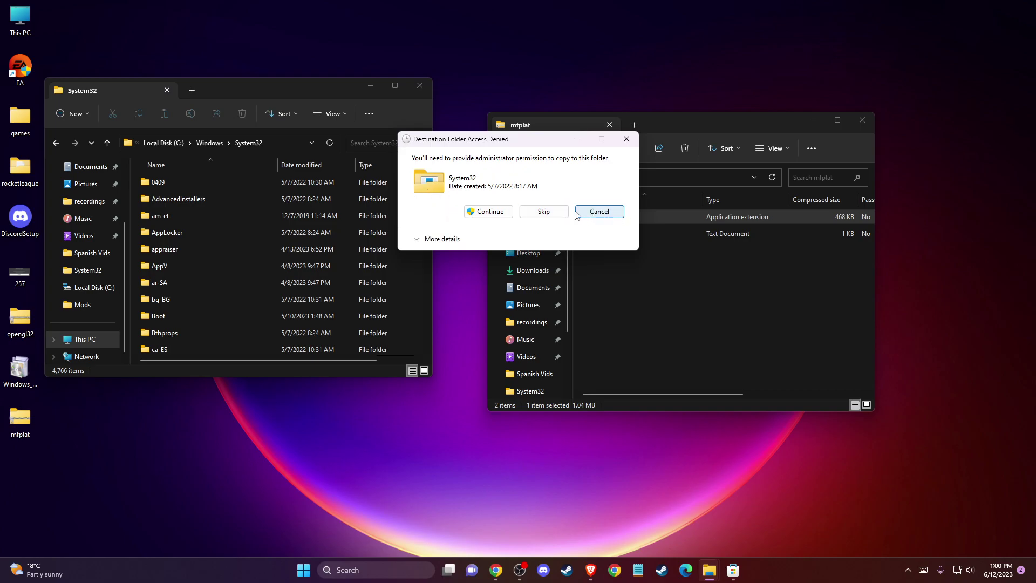
left_click(599, 211)
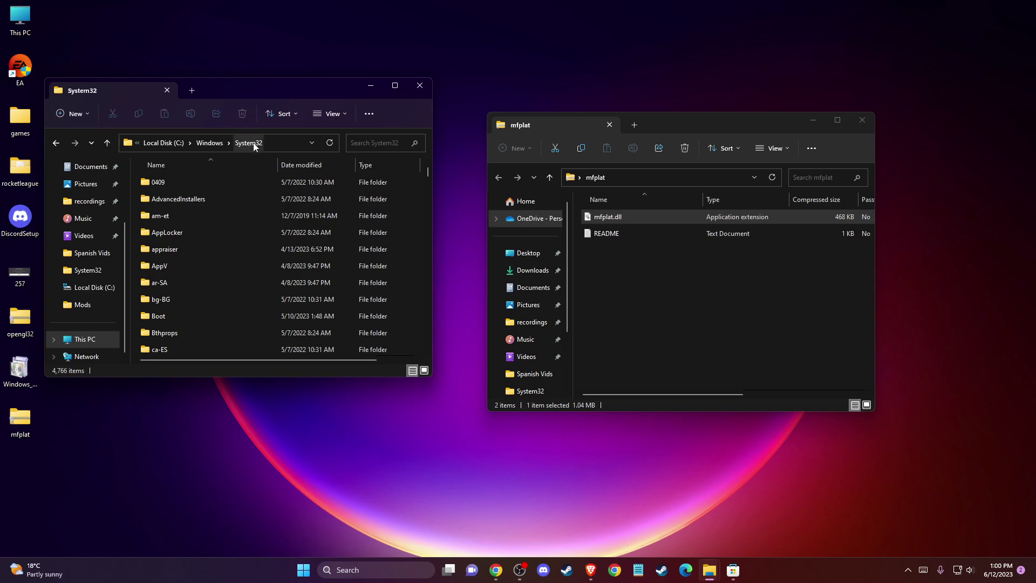
Go back up to the Windows folder and open its SysWOW64 subfolder
left_click(208, 143)
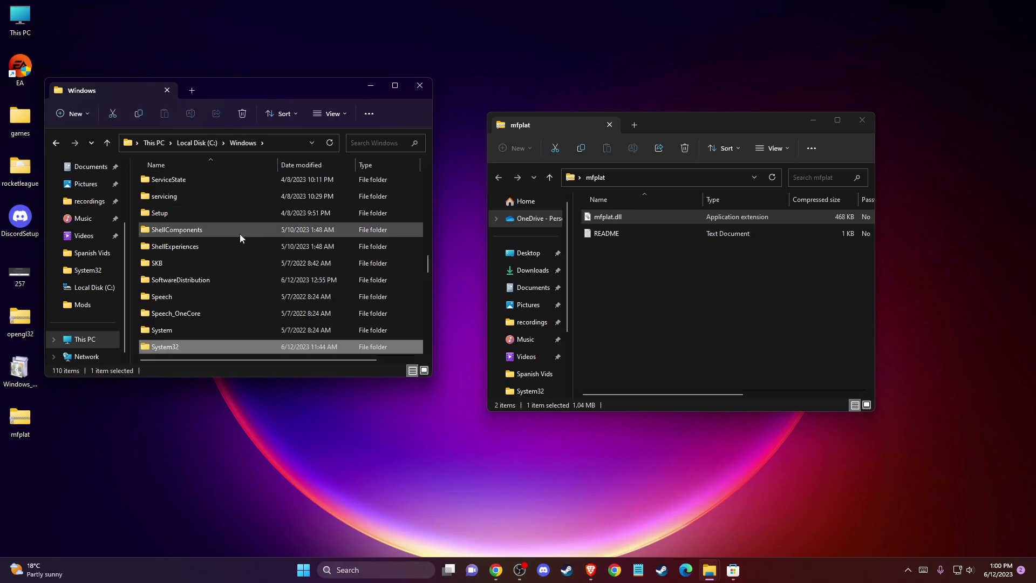
scroll(169, 316, "down", 3)
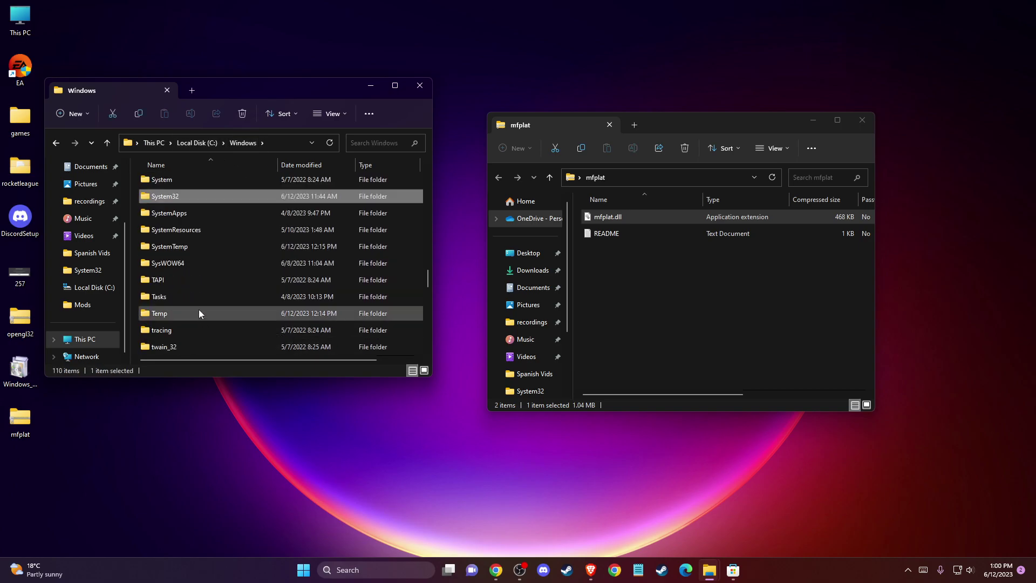
left_click(164, 264)
double_click(164, 264)
Try to copy mfplat.dll from the archive into SysWOW64, replacing the existing file, and close the SysWOW64 window
left_click_drag(666, 217, 245, 170)
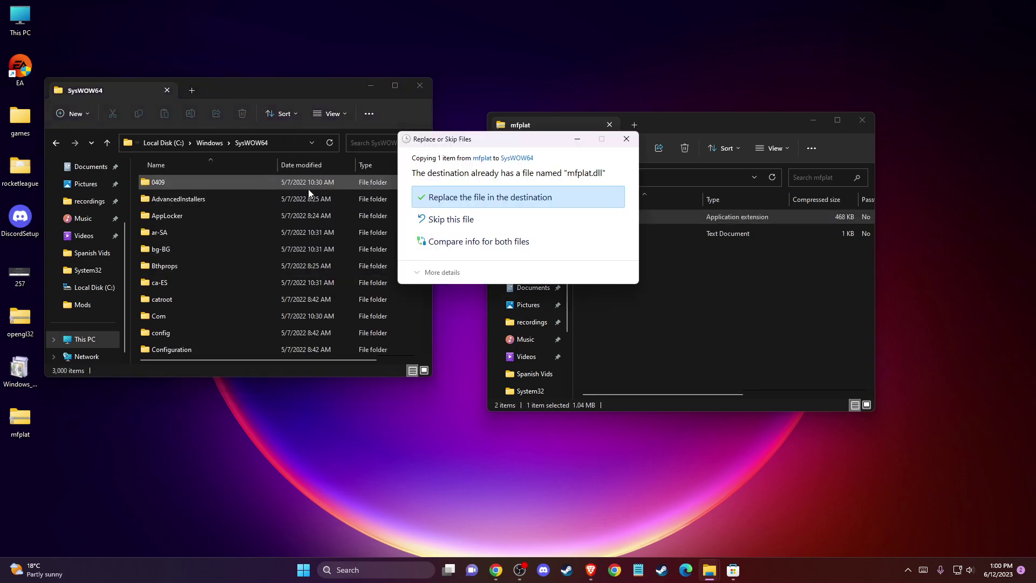
left_click(474, 197)
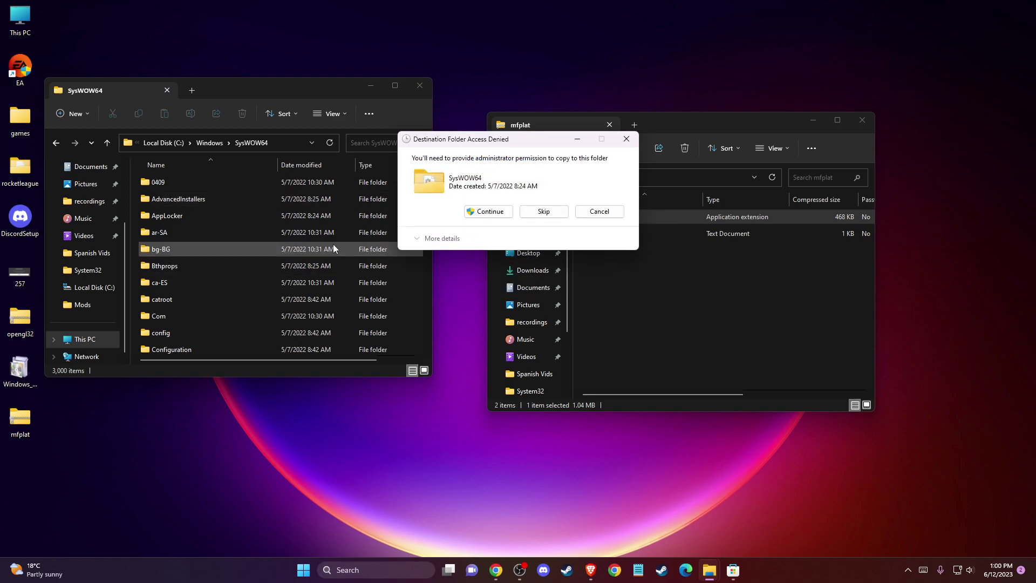
left_click(543, 212)
left_click(626, 139)
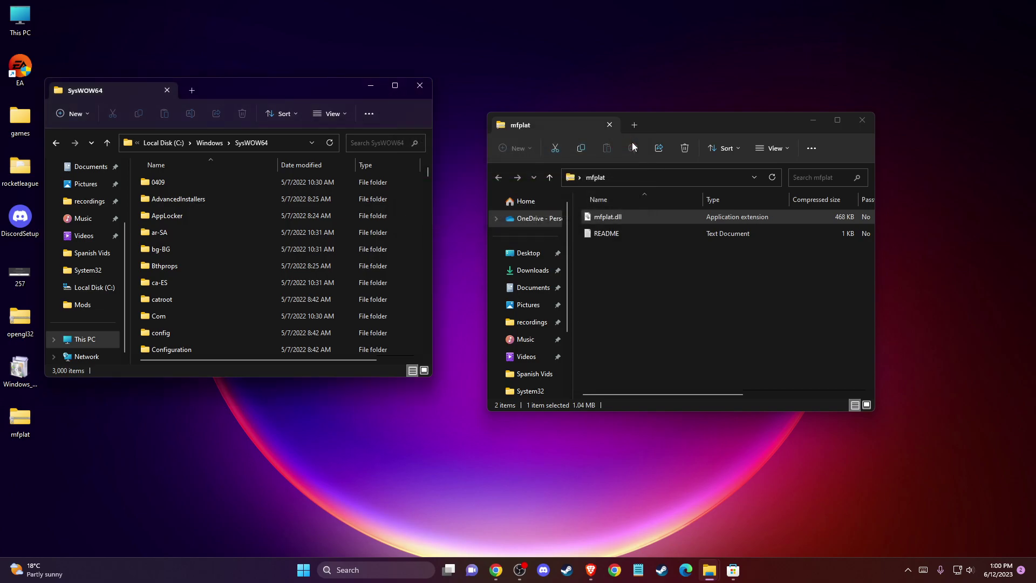
left_click(420, 86)
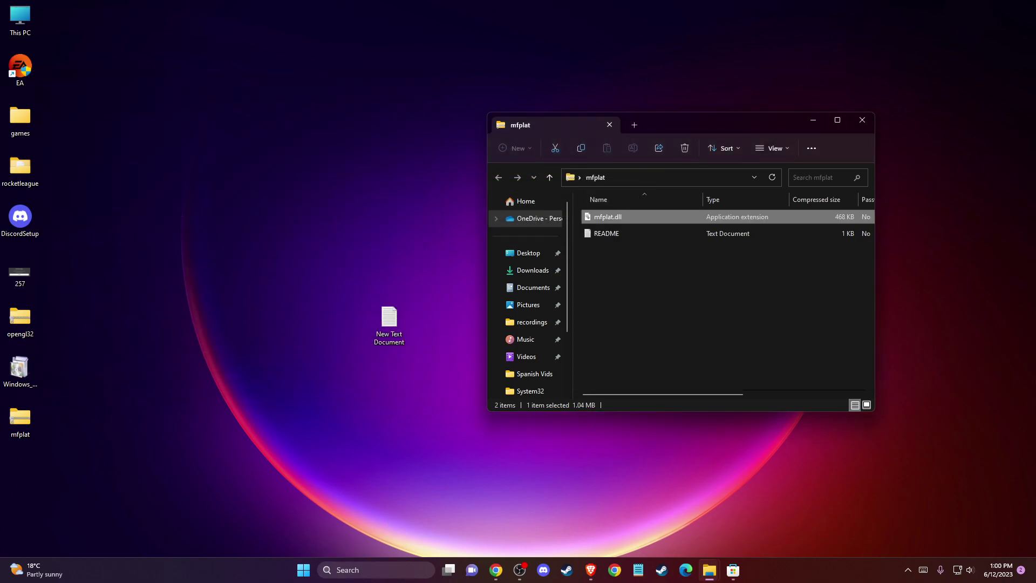
Search the system for ROBLOX and launch Roblox Player
left_click(369, 575)
type("ROBLOX")
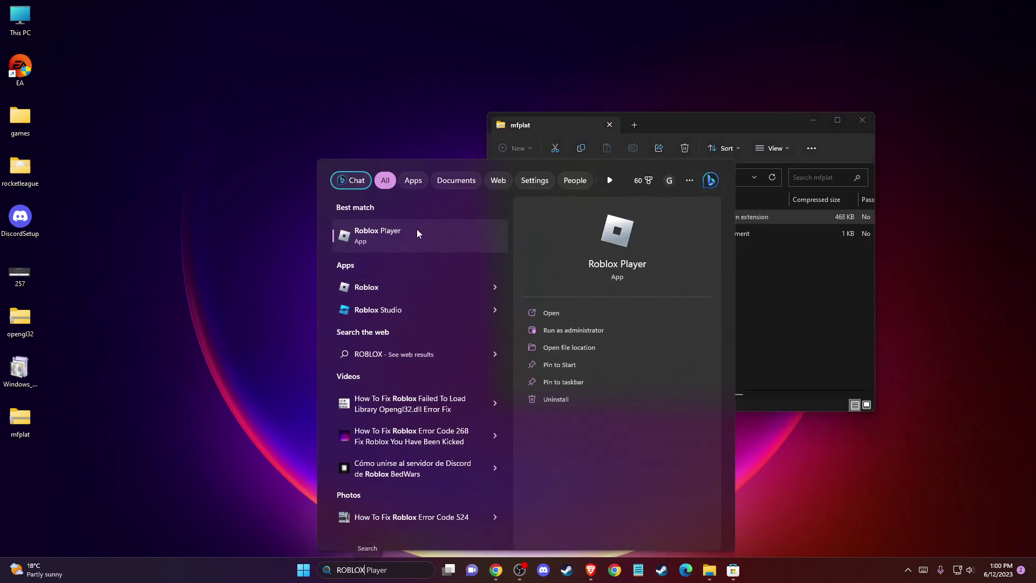
left_click(410, 236)
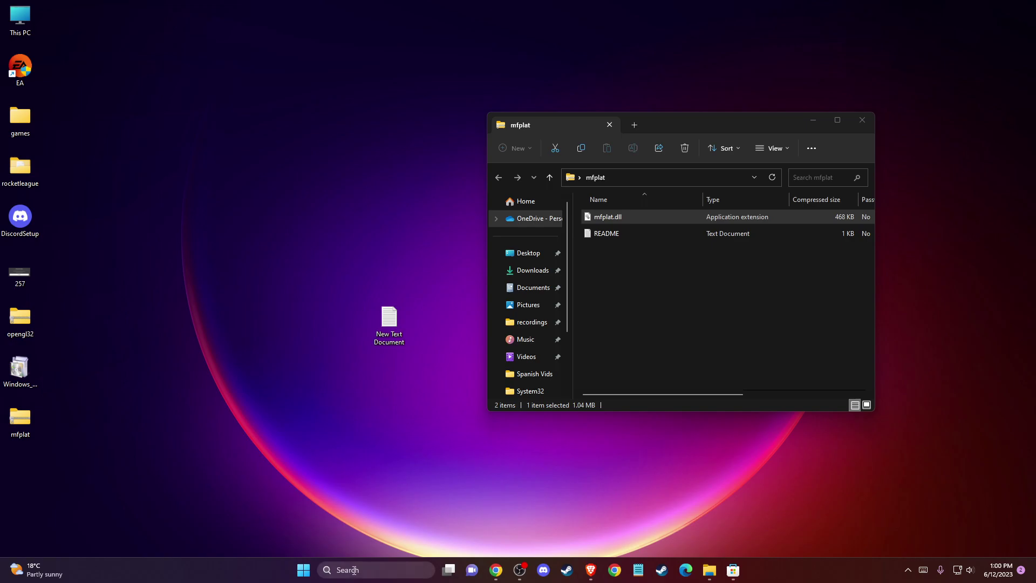
Search the system for Roblox Player and open the folder containing its shortcut
left_click(355, 570)
right_click(359, 203)
left_click(390, 239)
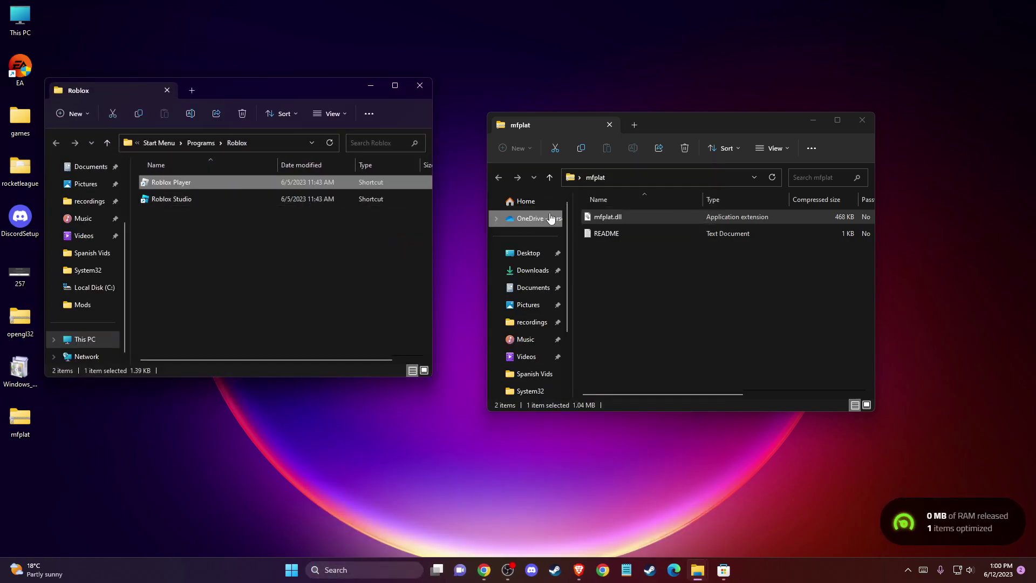
right_click(203, 183)
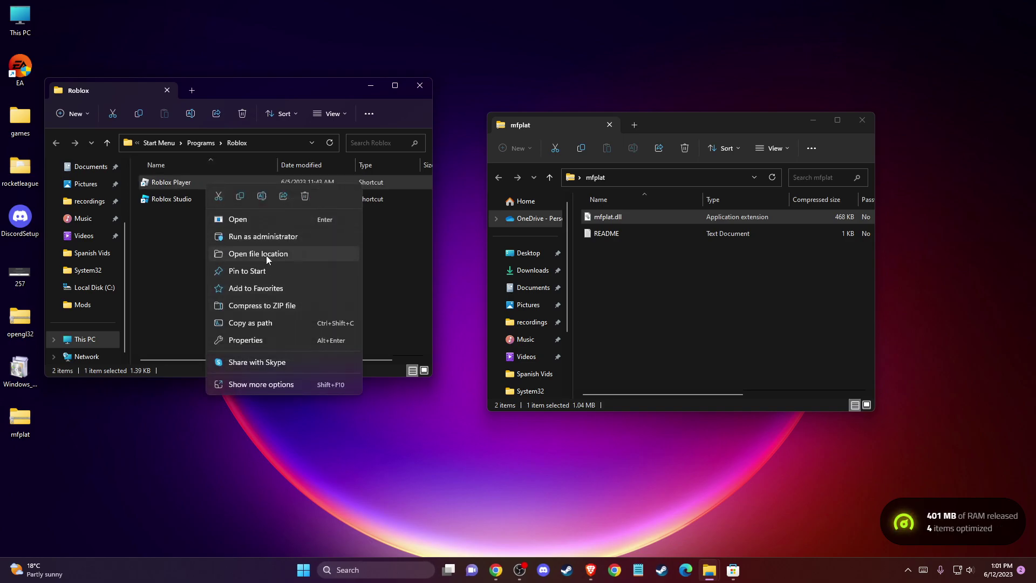
left_click(245, 340)
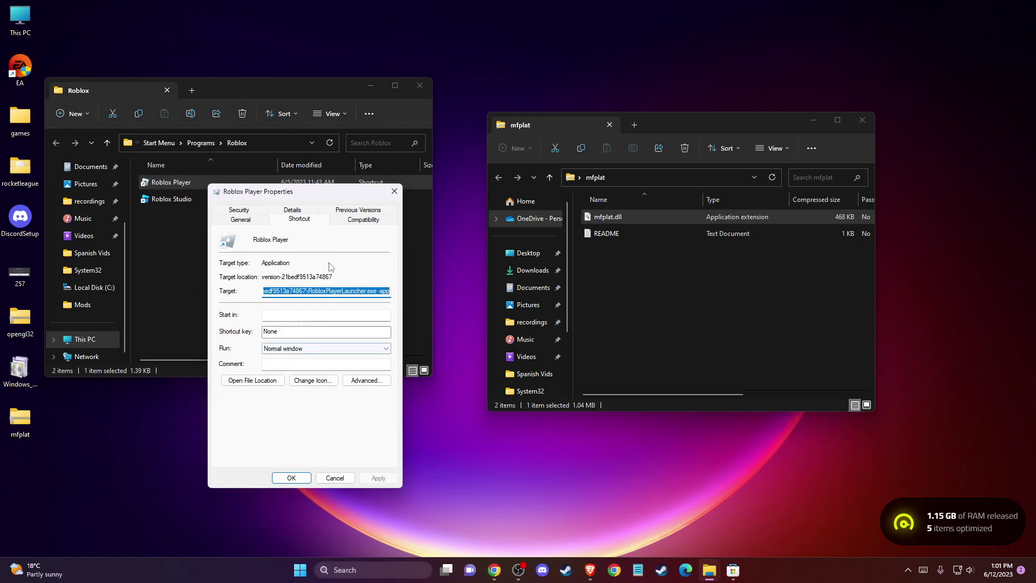
key("Escape")
Open the Roblox Player shortcut's target folder, copy mfplat.dll from the archive into it, and close that folder
right_click(189, 182)
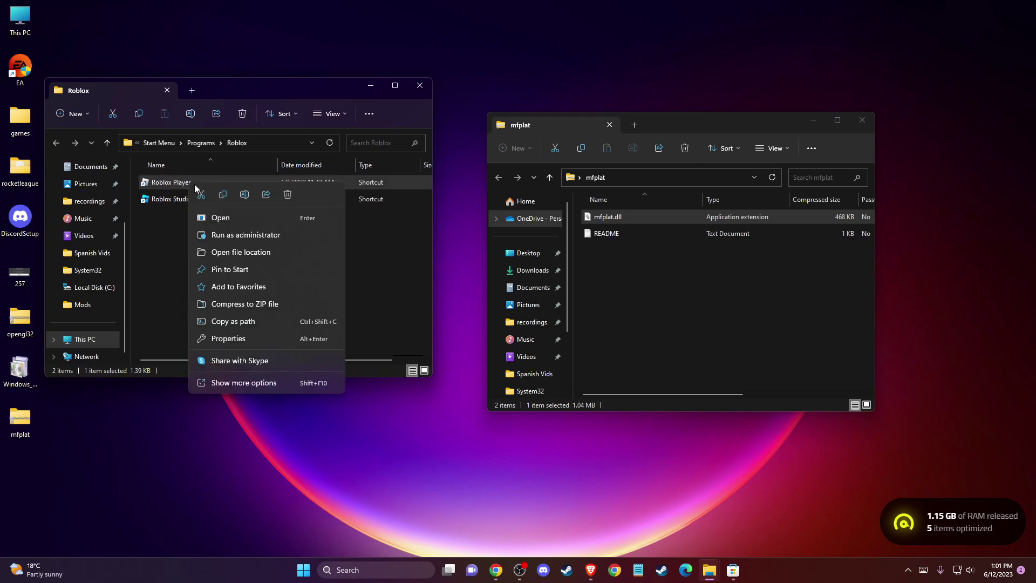
left_click(235, 251)
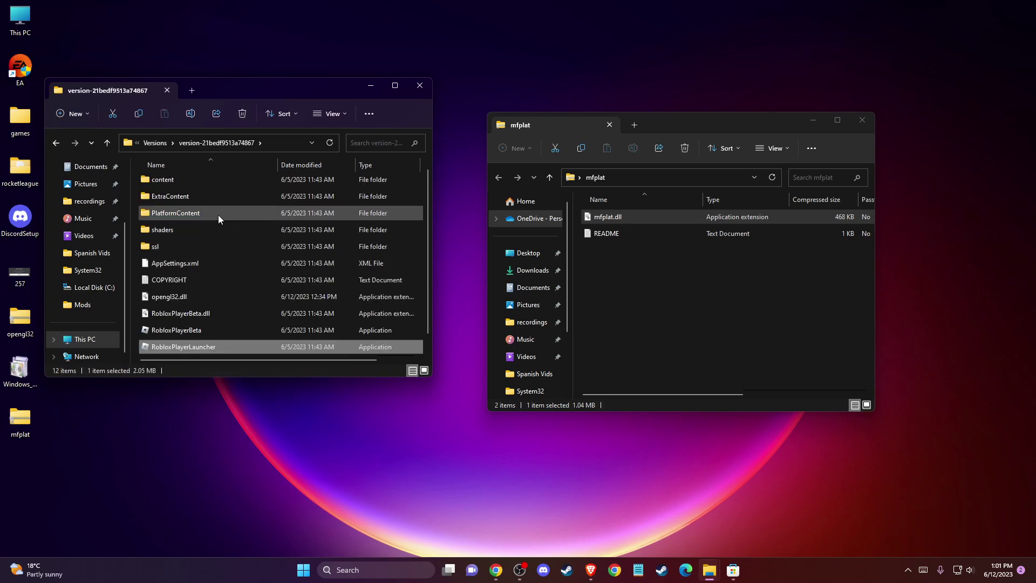
left_click_drag(647, 217, 248, 297)
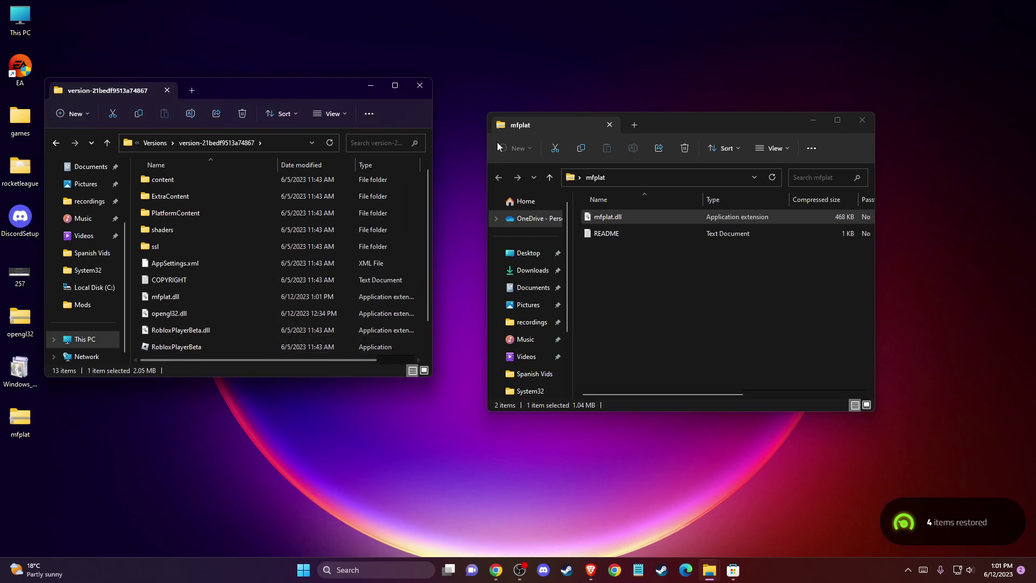
left_click(420, 86)
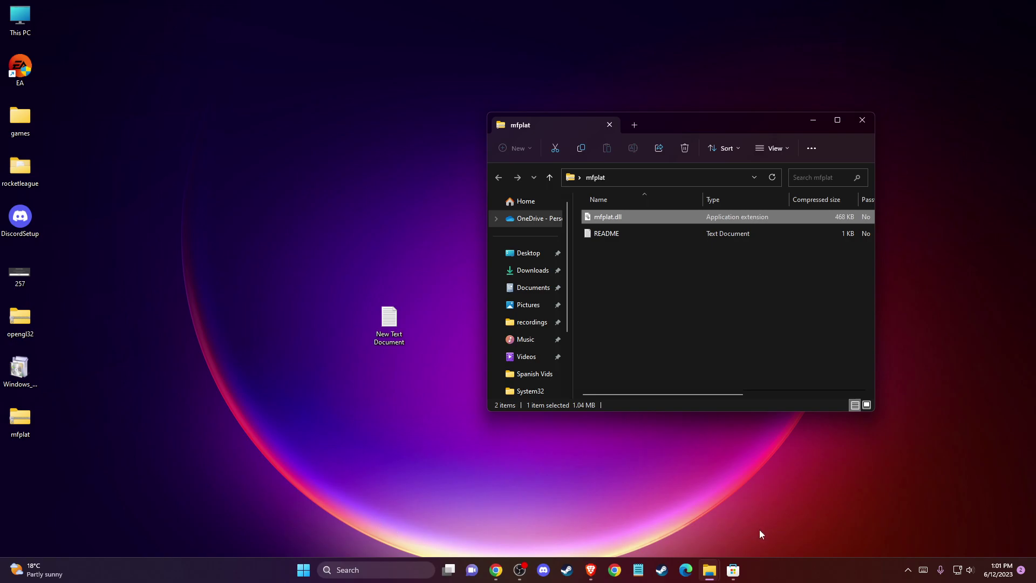
Switch to Brave and open Microsoft's DirectX End-User Runtime Web Installer page from the directx results, showing its download section
left_click(592, 571)
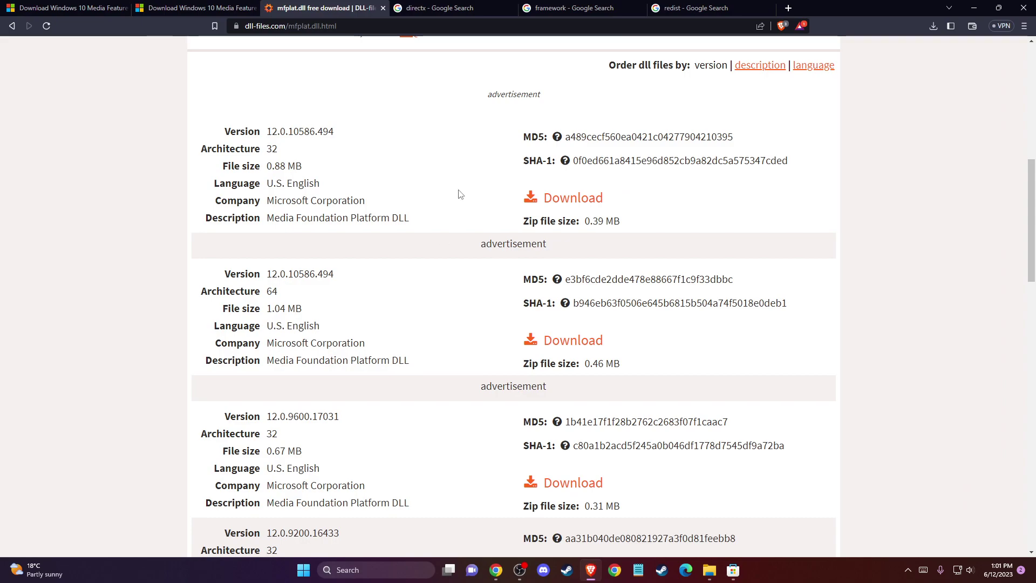
left_click(423, 6)
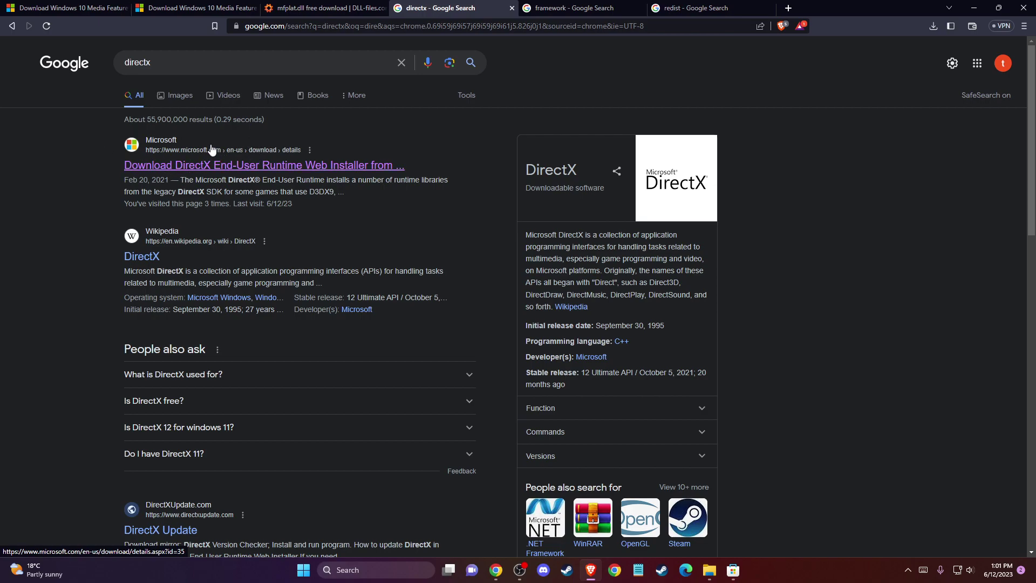
left_click(193, 170)
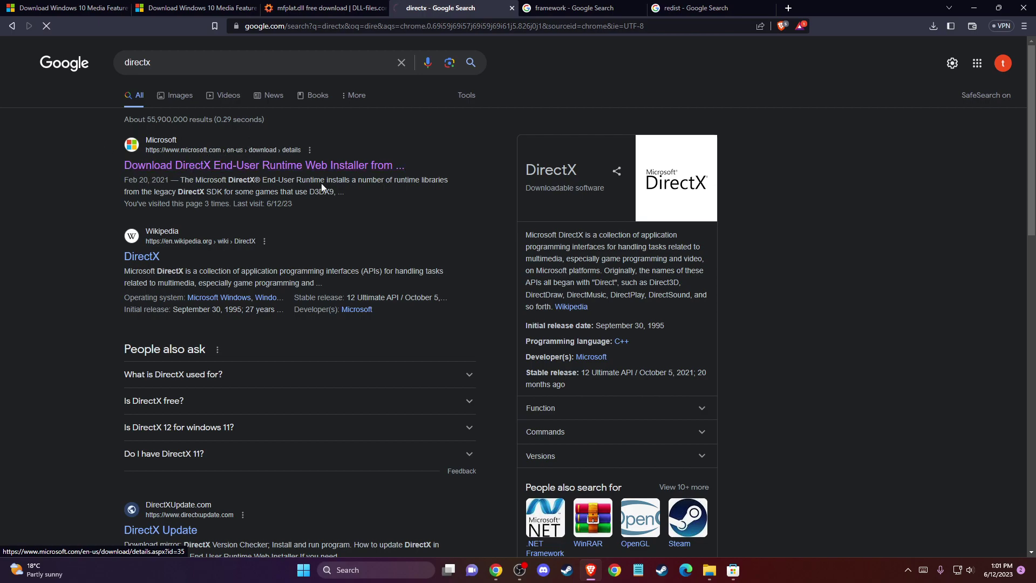
scroll(432, 225, "down", 4)
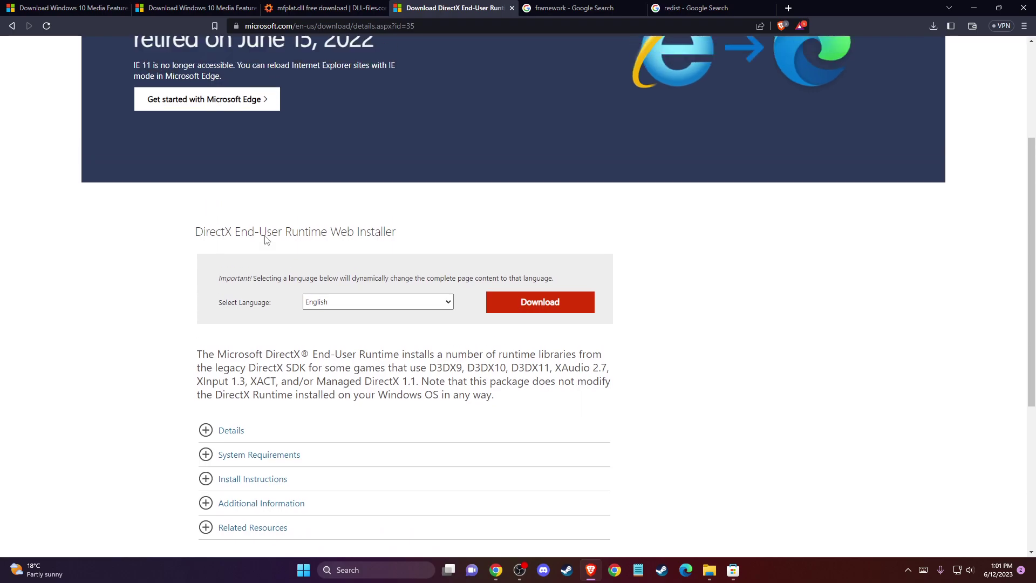
scroll(350, 273, "down", 1)
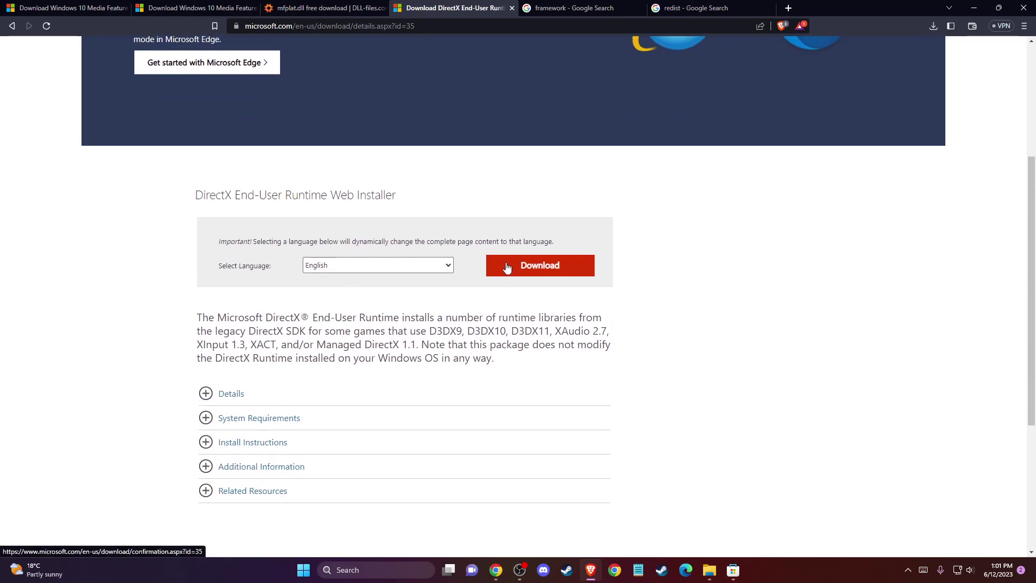
Open Microsoft's .NET Framework download page from the framework search results and bring up the supported versions list
left_click(576, 11)
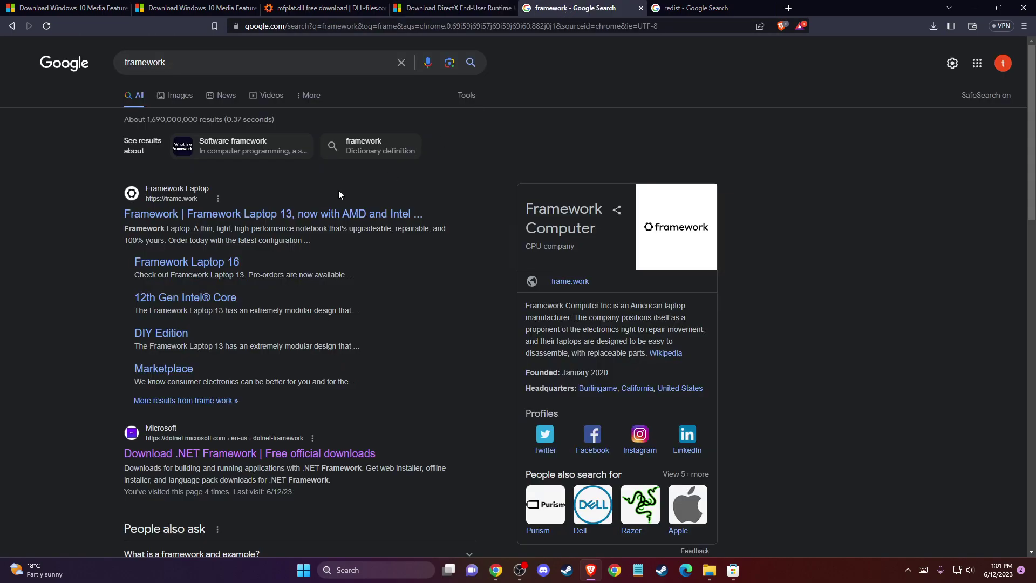
scroll(281, 216, "down", 2)
scroll(281, 216, "up", 2)
scroll(245, 341, "down", 2)
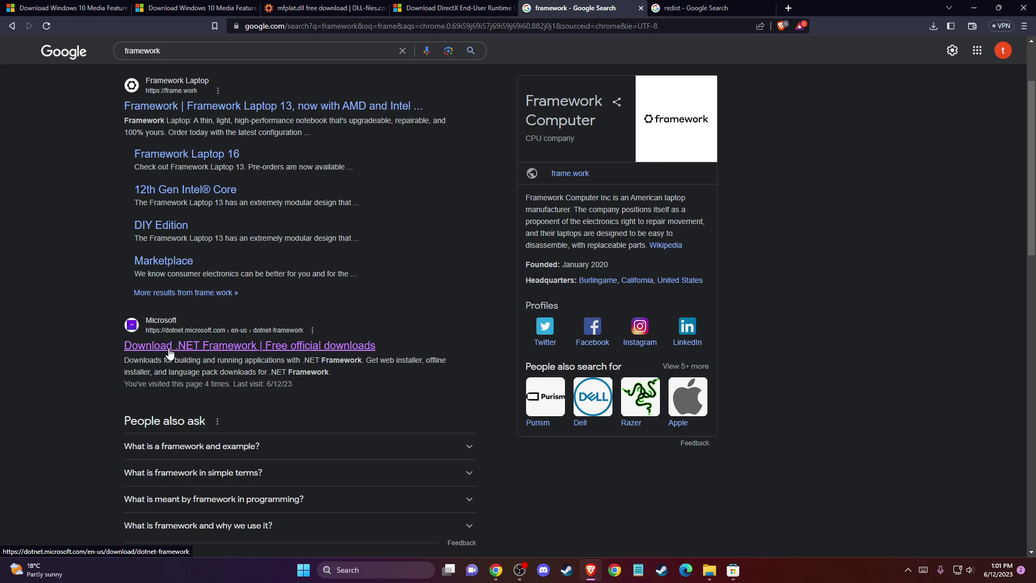
left_click(172, 346)
scroll(358, 283, "down", 3)
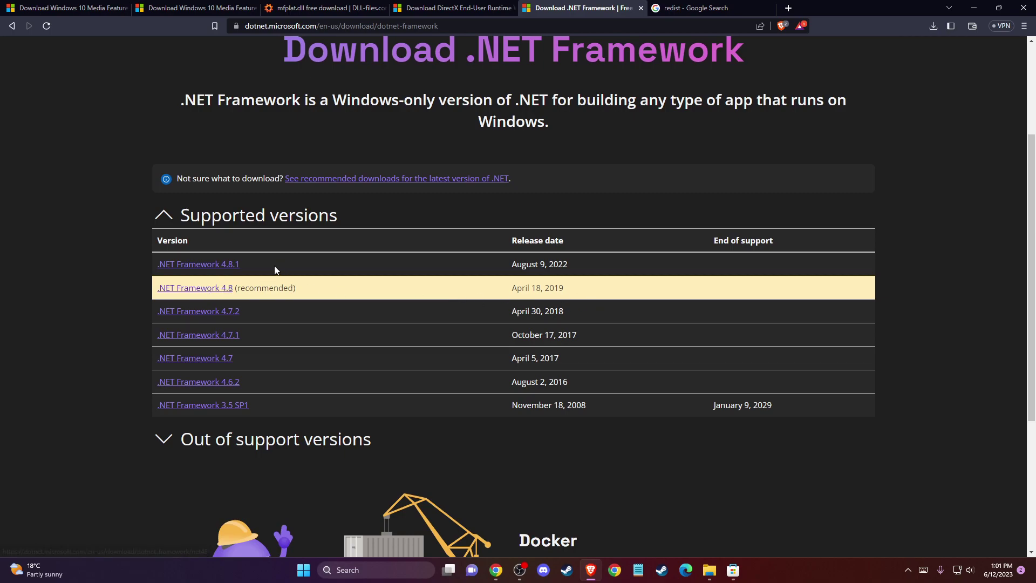
Open the latest supported Visual C++ Redistributable downloads page from the redist results and go to the Visual Studio 2015–2022 downloads
left_click(693, 9)
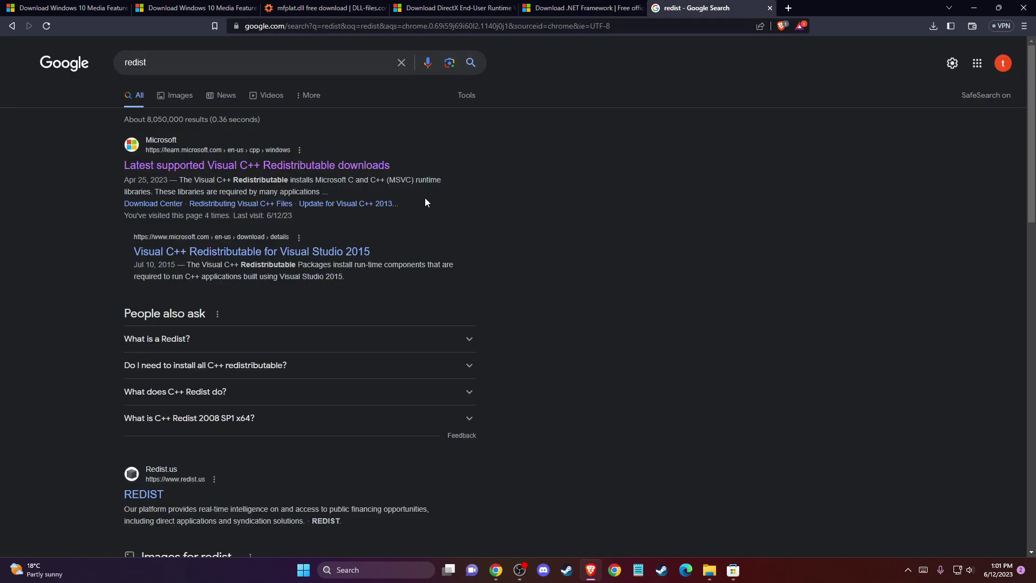
left_click(163, 165)
scroll(485, 221, "down", 8)
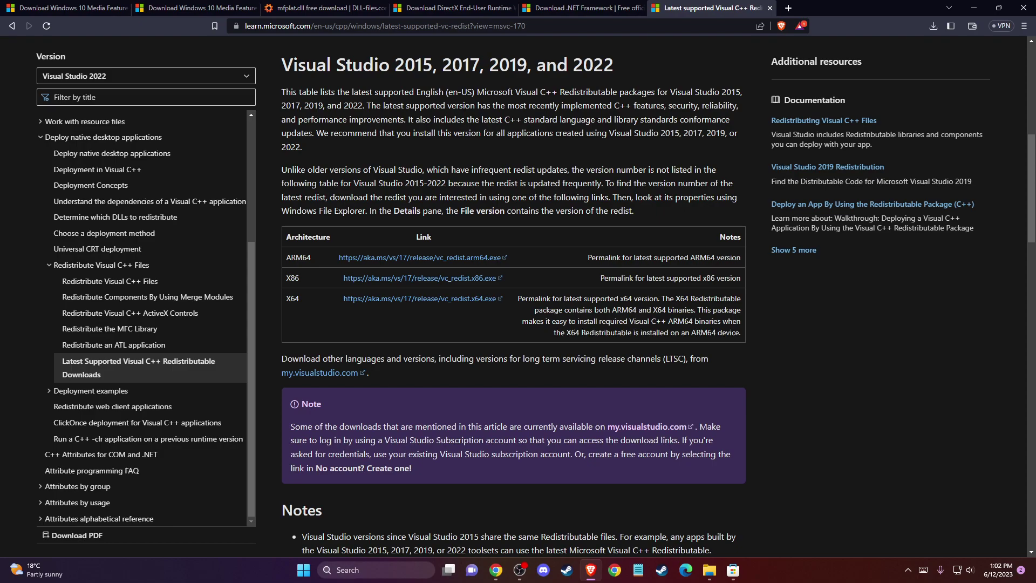
Minimize the browser, then find Task Manager through the system search and open it
left_click(975, 8)
left_click(364, 570)
type("AS")
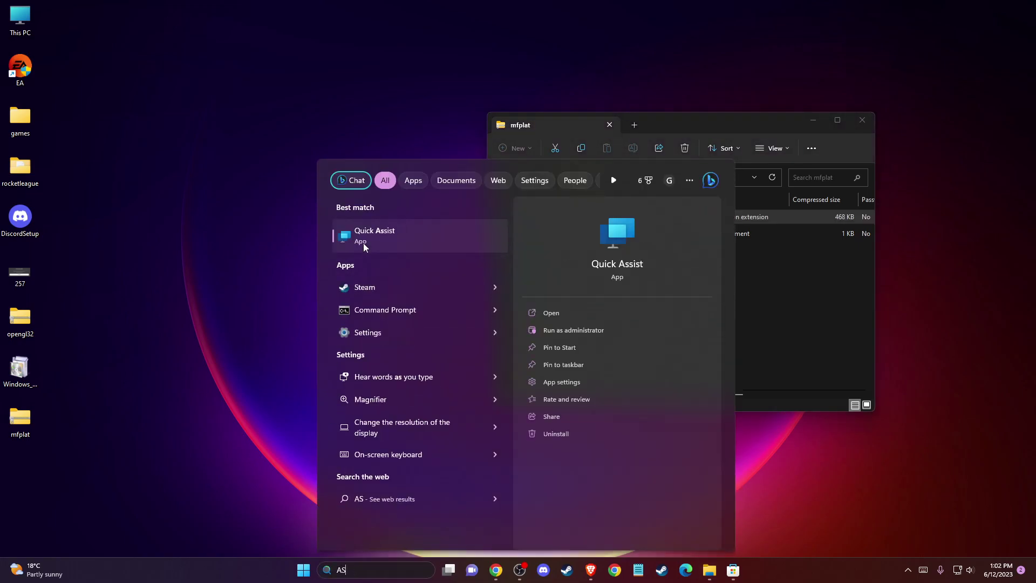
key("BackSpace")
key("BackSpace")
type("TASk")
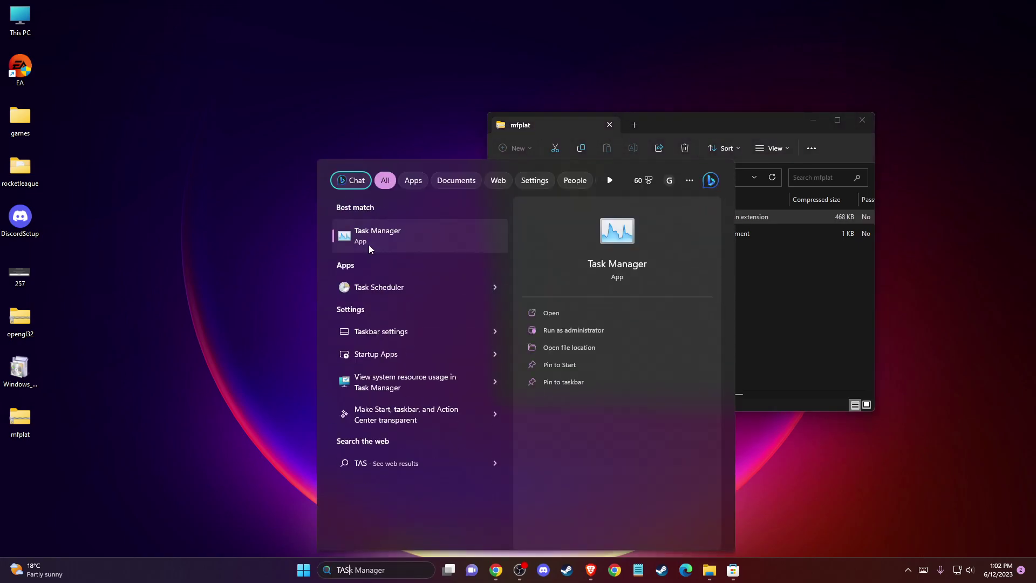
left_click(380, 236)
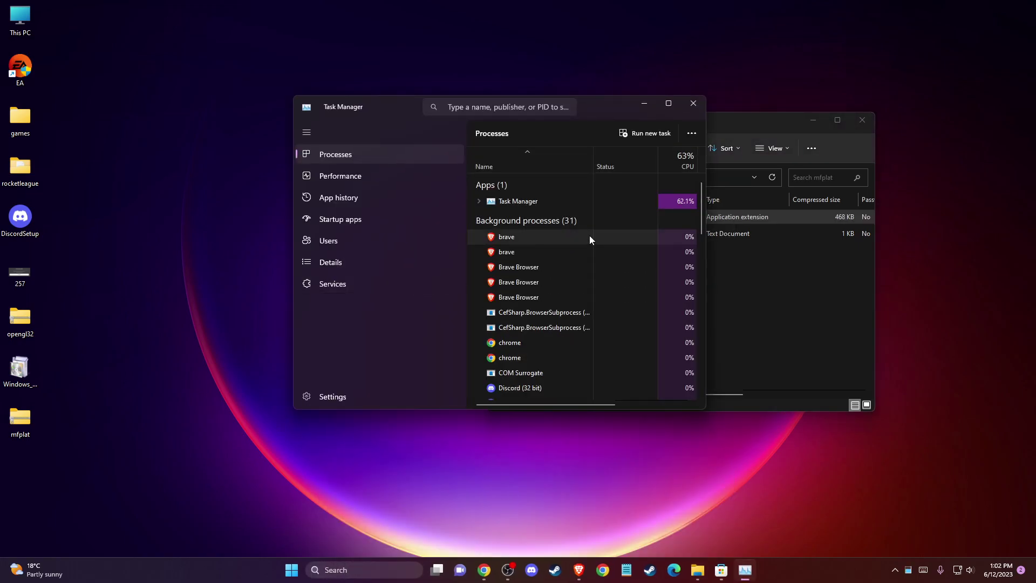
Check the running background processes and the actions available for a Discord process, then close Task Manager and the mfplat archive window
scroll(566, 242, "down", 5)
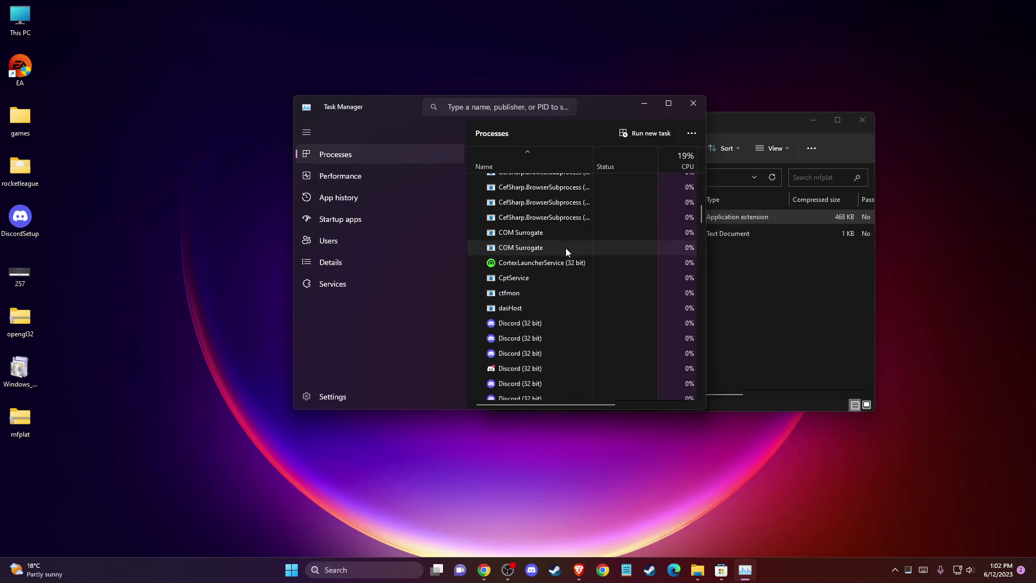
scroll(563, 249, "up", 1)
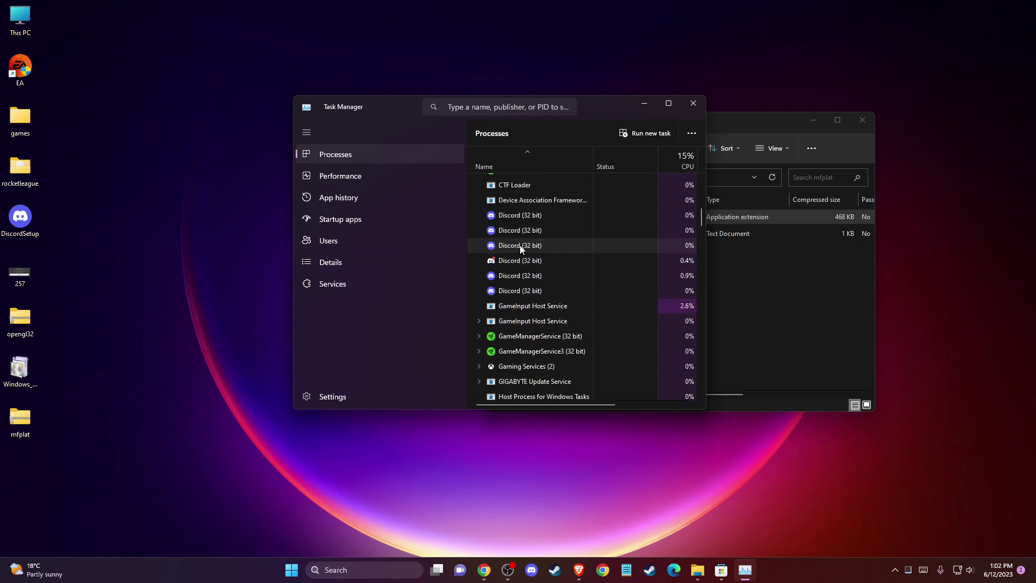
right_click(520, 245)
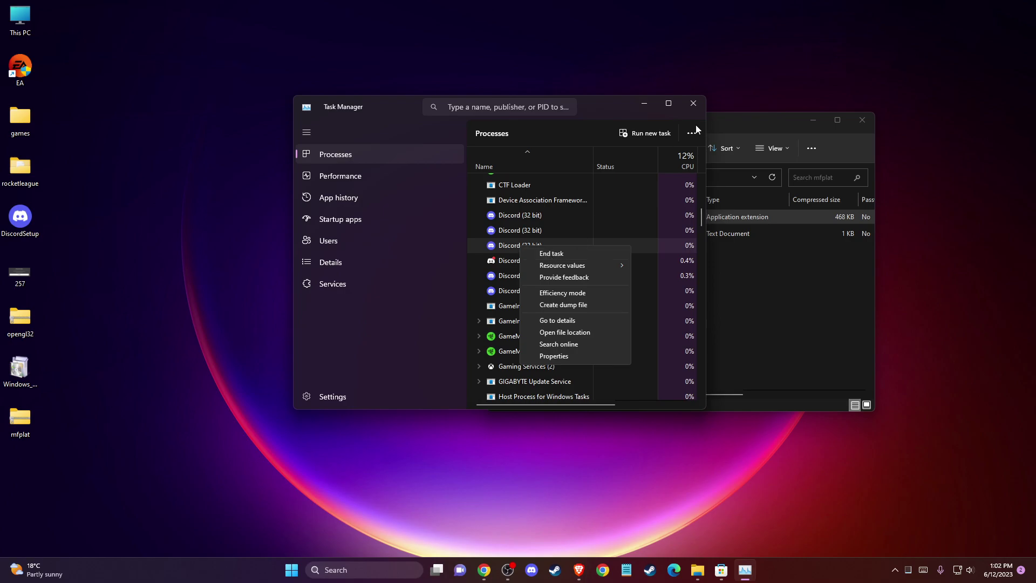
left_click(694, 103)
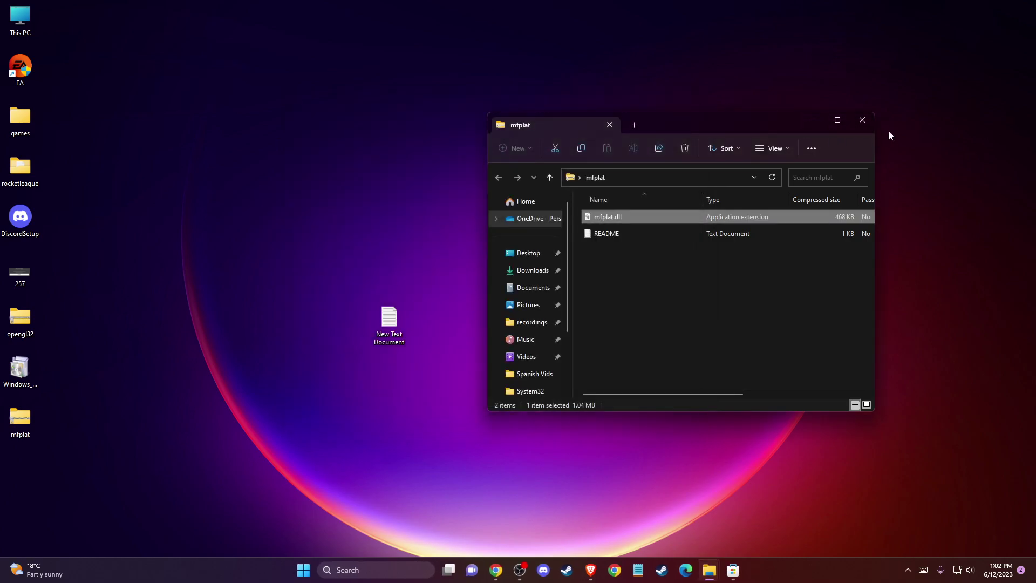
left_click(862, 120)
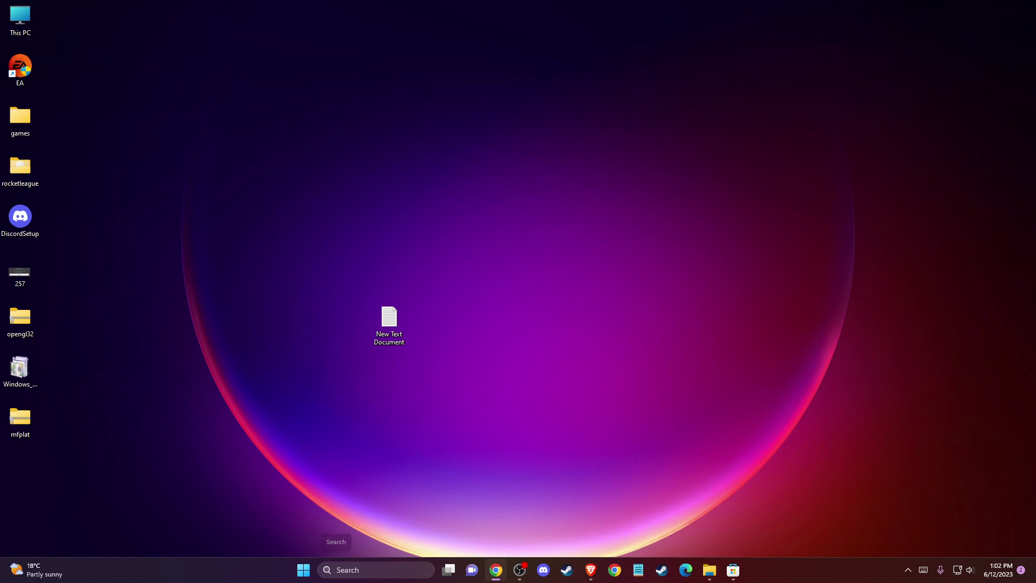
Open the Run dialog through the system search and use %APPDATA% to open the Roaming folder
left_click(340, 567)
type("run")
key("Return")
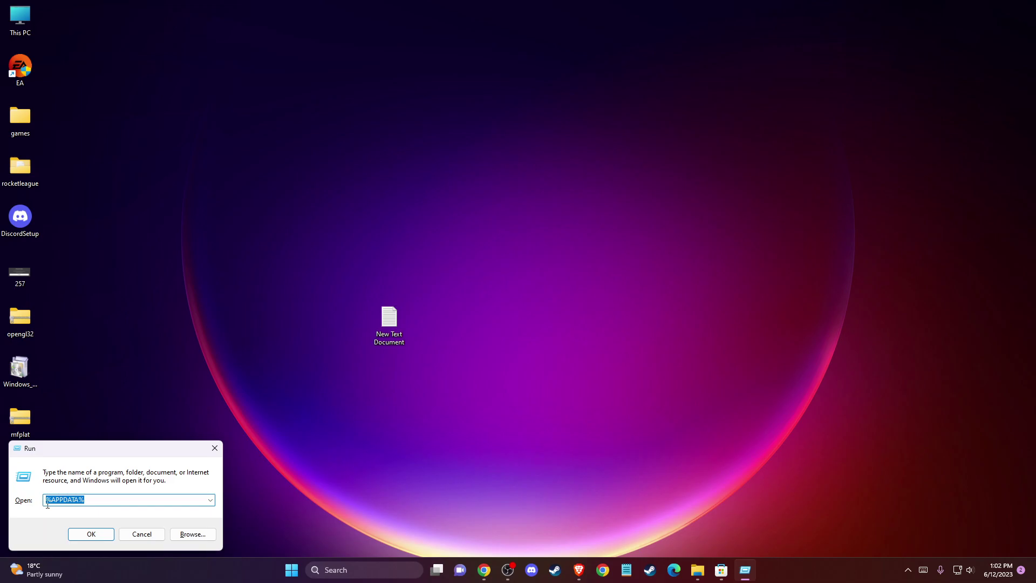
left_click(90, 534)
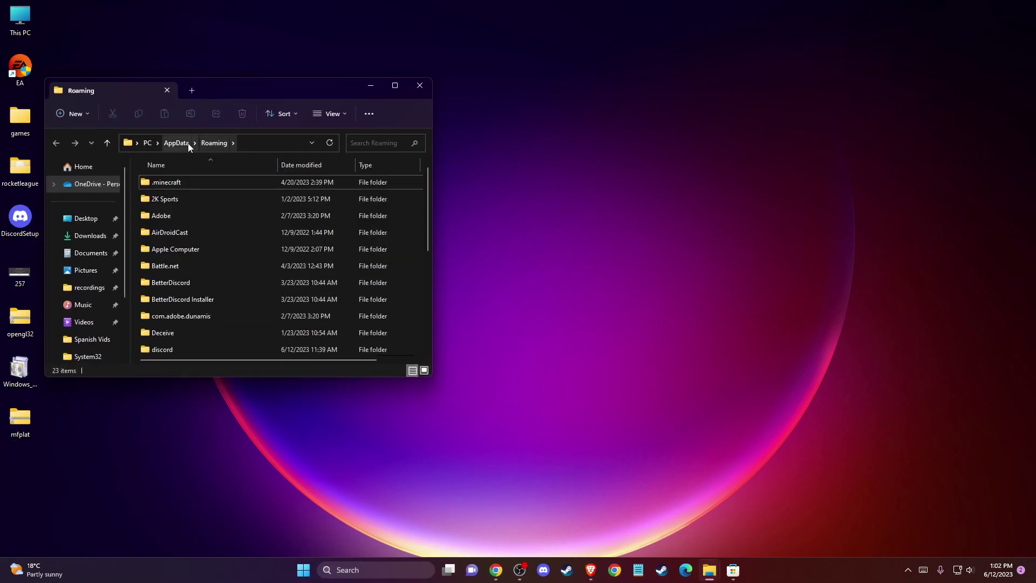
Go up to AppData, open its Local folder, and jump to the folders starting with R
left_click(177, 144)
double_click(145, 185)
key("r")
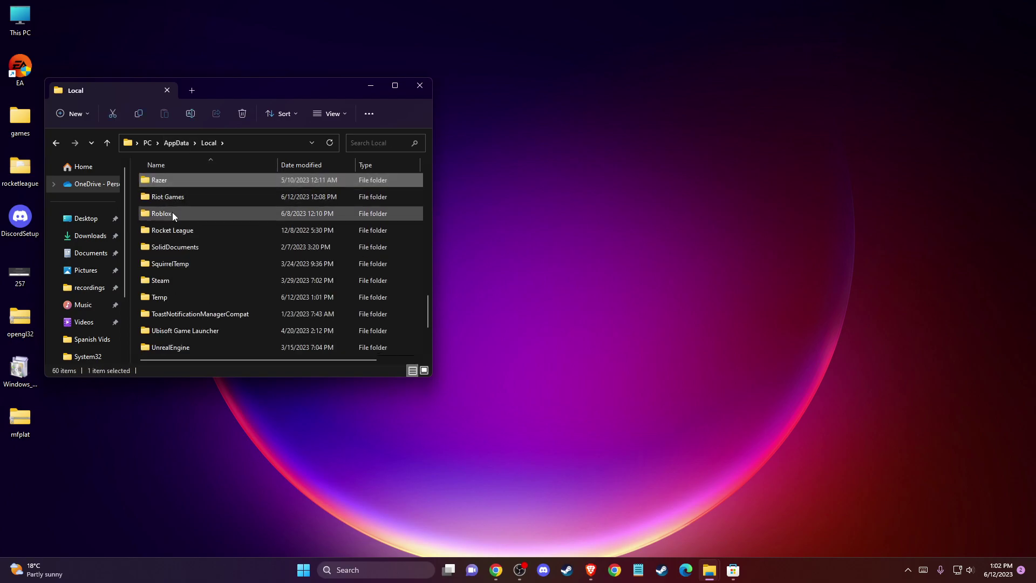
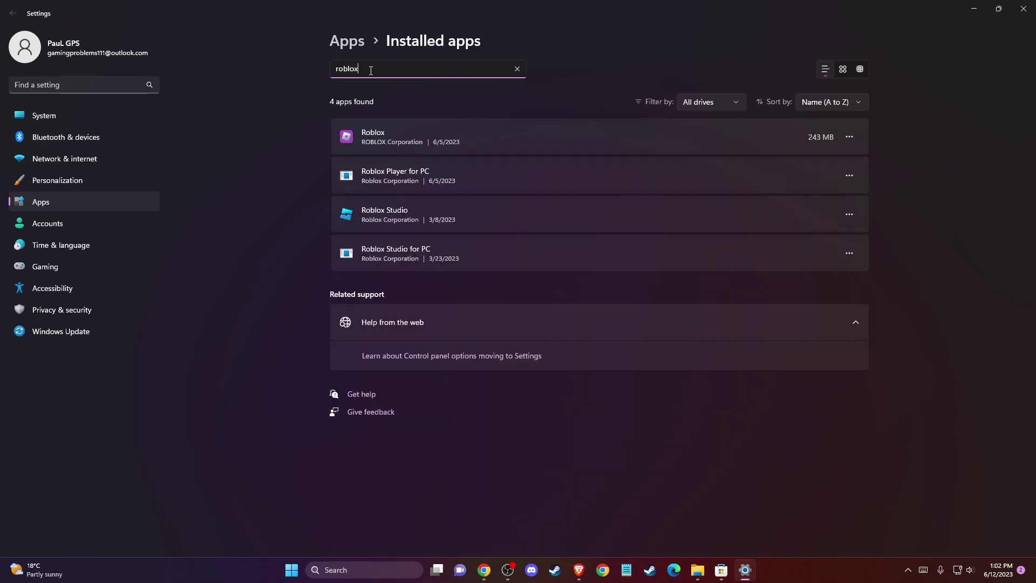
Try twice to uninstall Roblox Player for PC from the installed apps, then minimize Settings
left_click(846, 177)
left_click(740, 217)
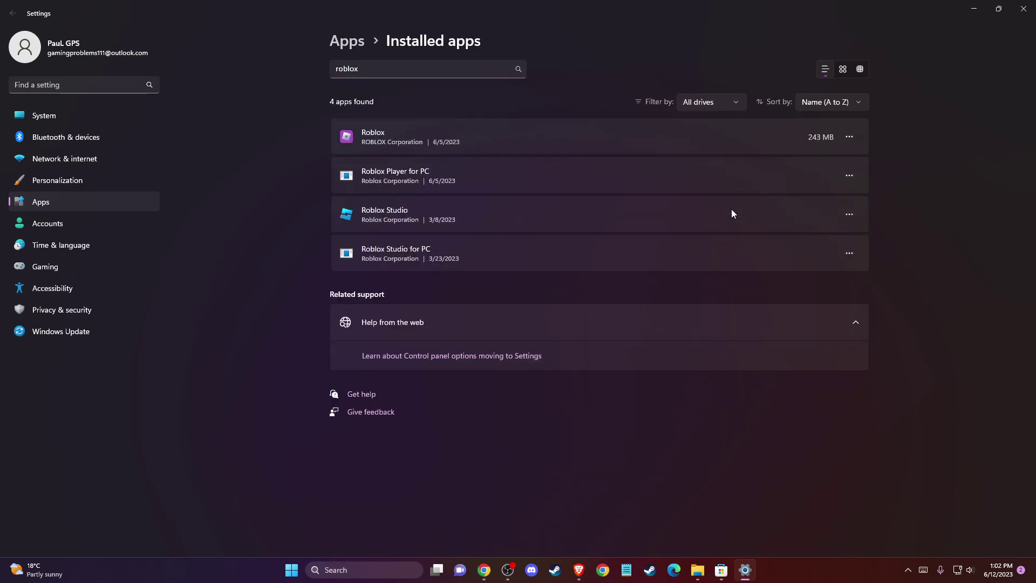
left_click(831, 235)
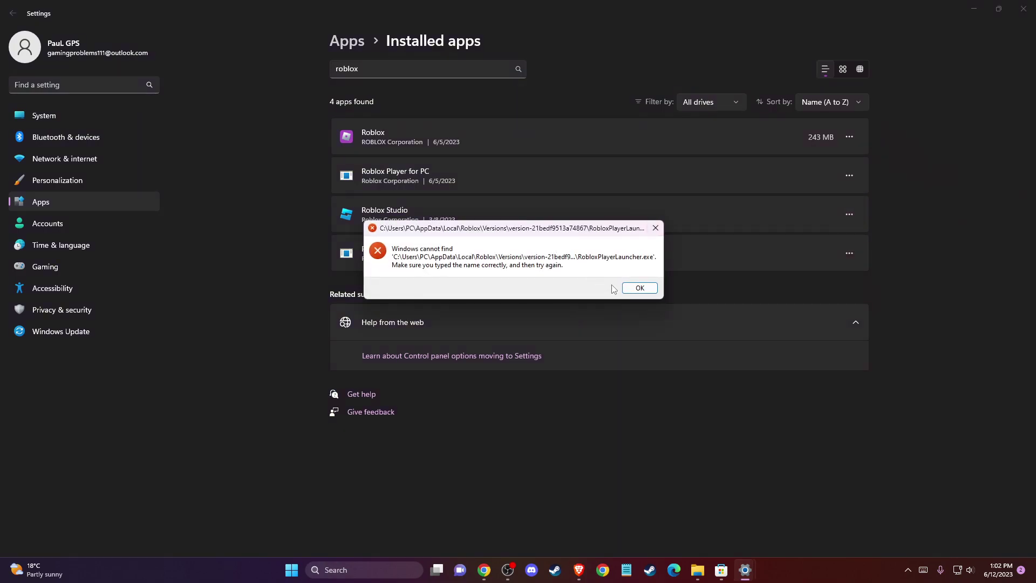
left_click(641, 288)
left_click(849, 176)
left_click(728, 216)
left_click(827, 234)
left_click(640, 287)
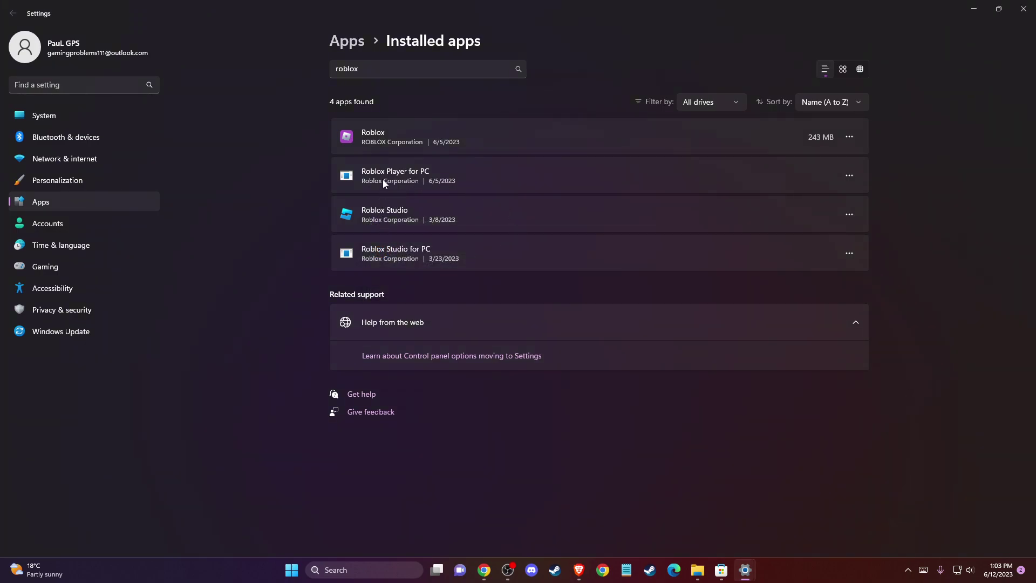
left_click(968, 12)
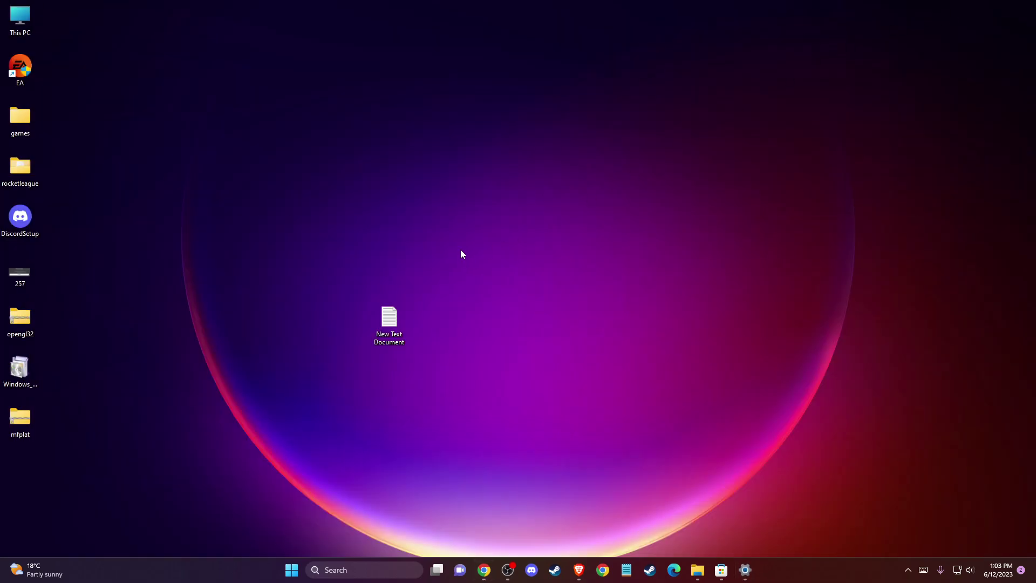
Switch to Brave and open the roblox.com home page
left_click(578, 570)
left_click(364, 26)
type("roblo")
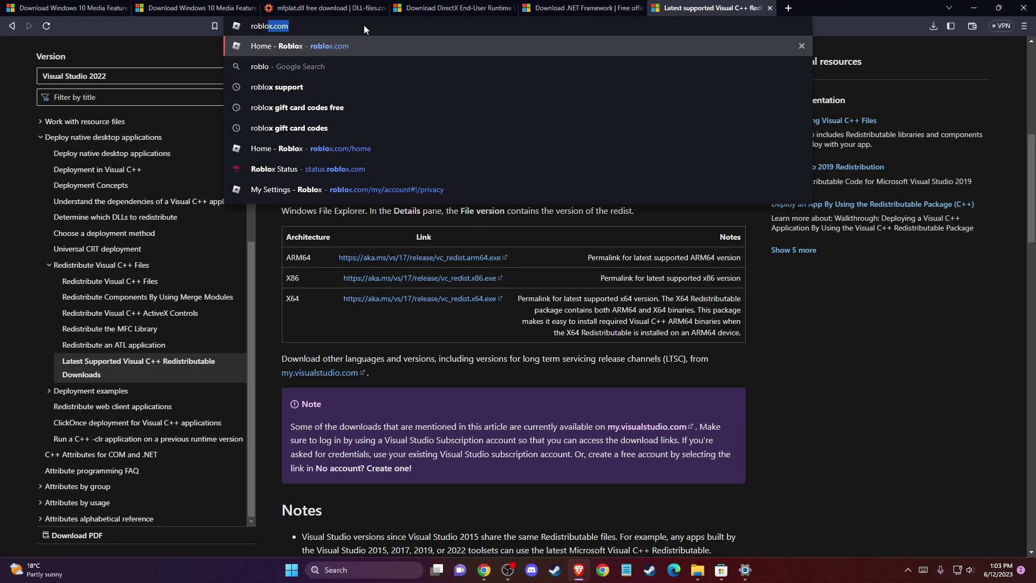
key("Return")
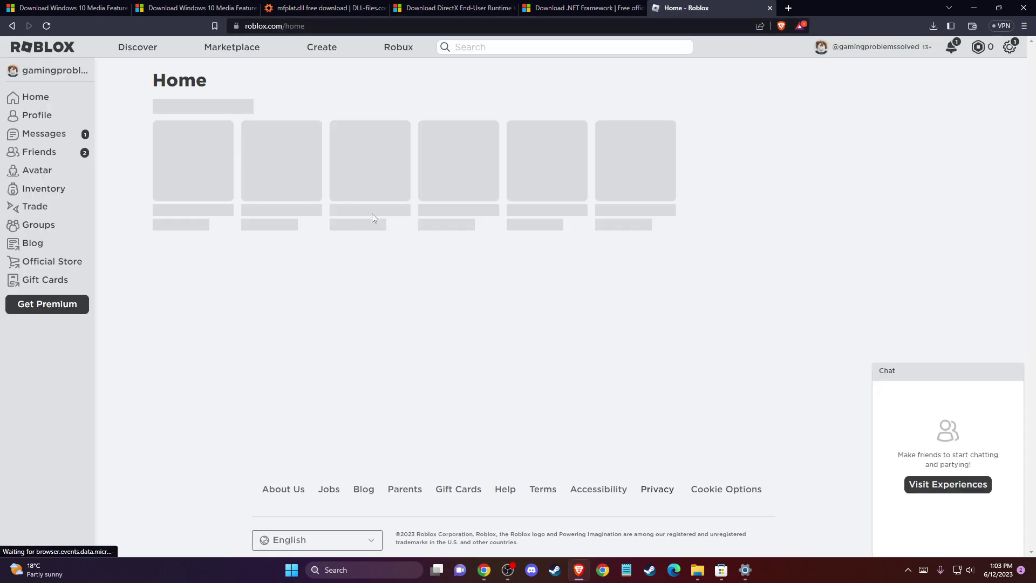
Open the Pet Simulator X! game page, start the game, and decline the browser's request to open the Roblox Protocol application
left_click(208, 172)
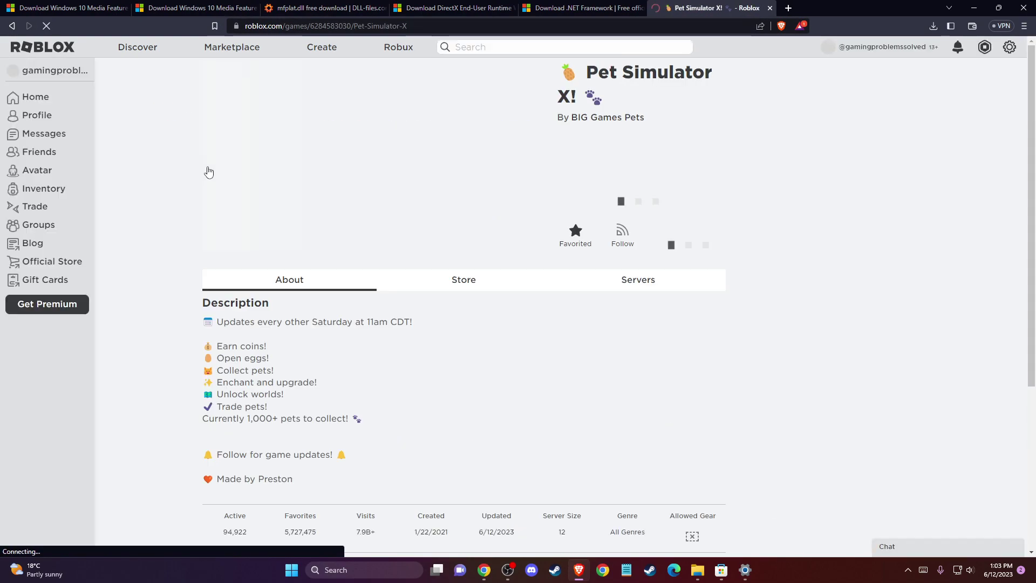
left_click(588, 207)
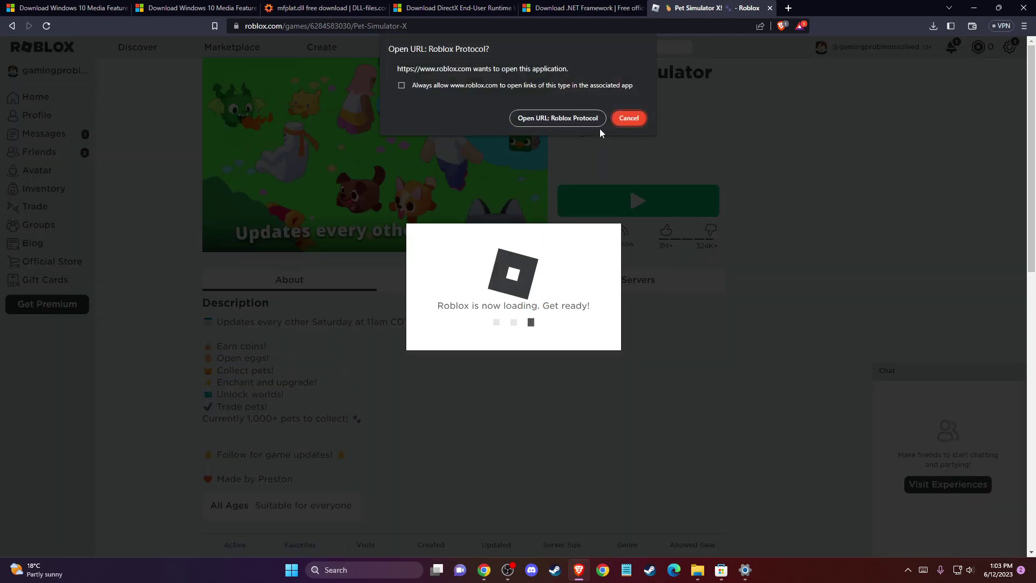
left_click(629, 118)
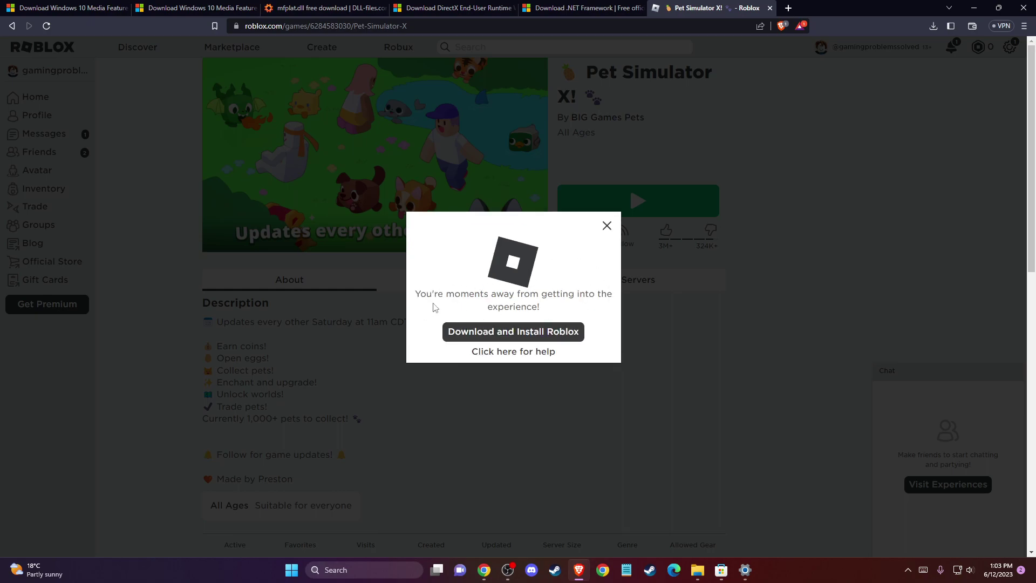
Download the Roblox installer from the game's launch prompt and save it as RobloxPlayerLauncher on the Desktop
left_click_drag(417, 292, 515, 307)
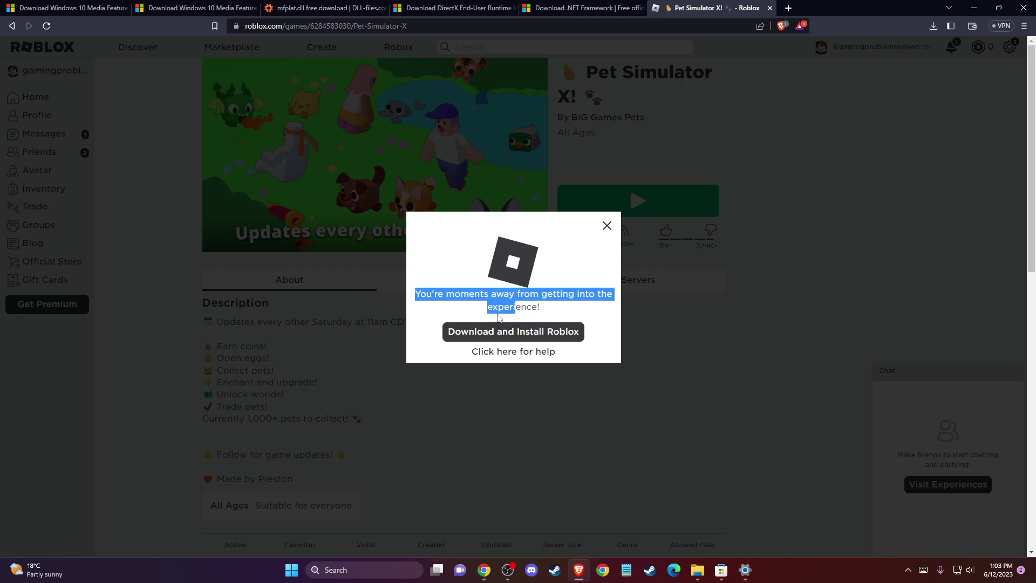
left_click(467, 332)
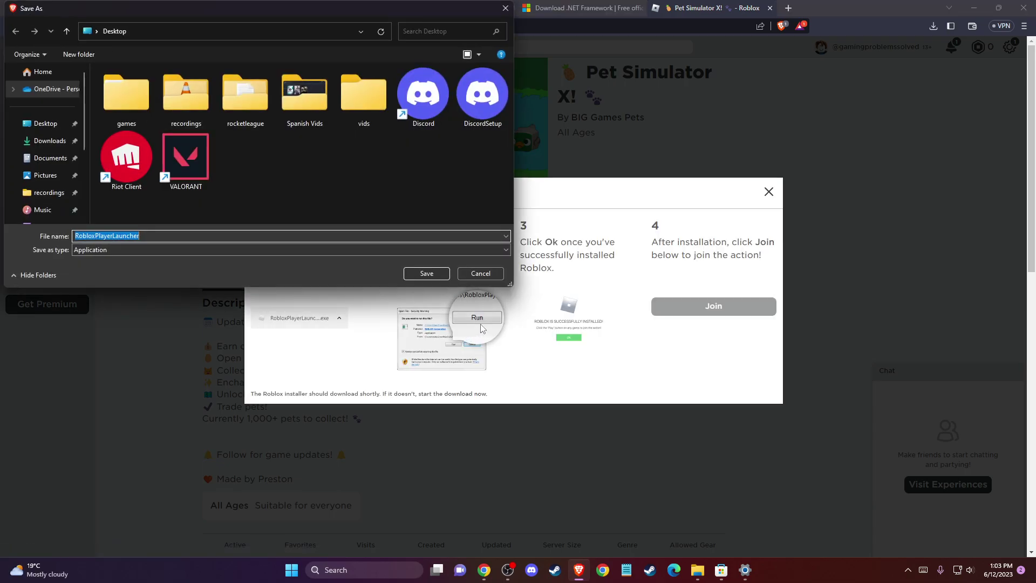
left_click(416, 273)
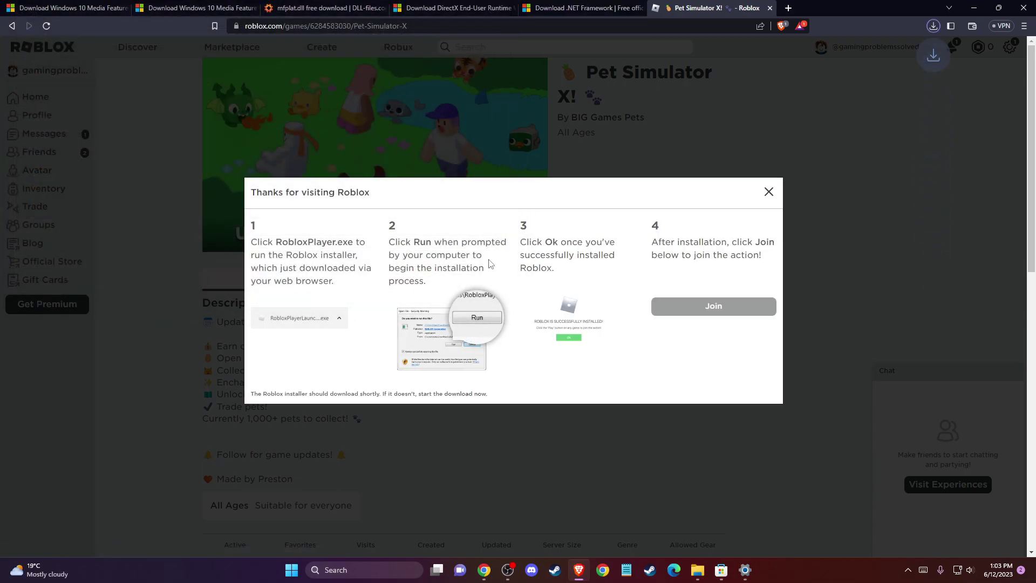
Minimize the browser, run the downloaded Roblox installer from the desktop, and close its completion window
left_click(975, 12)
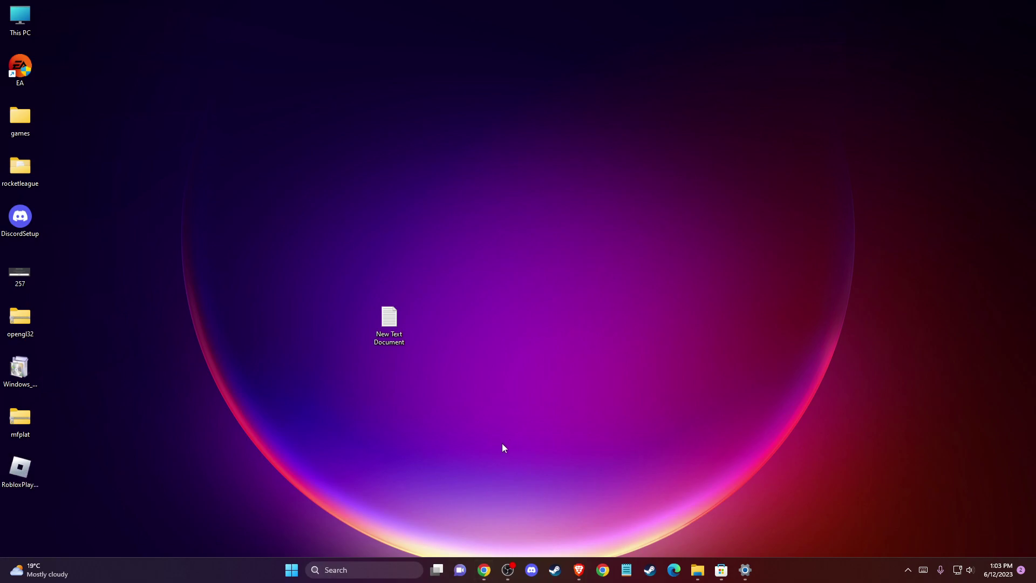
double_click(30, 475)
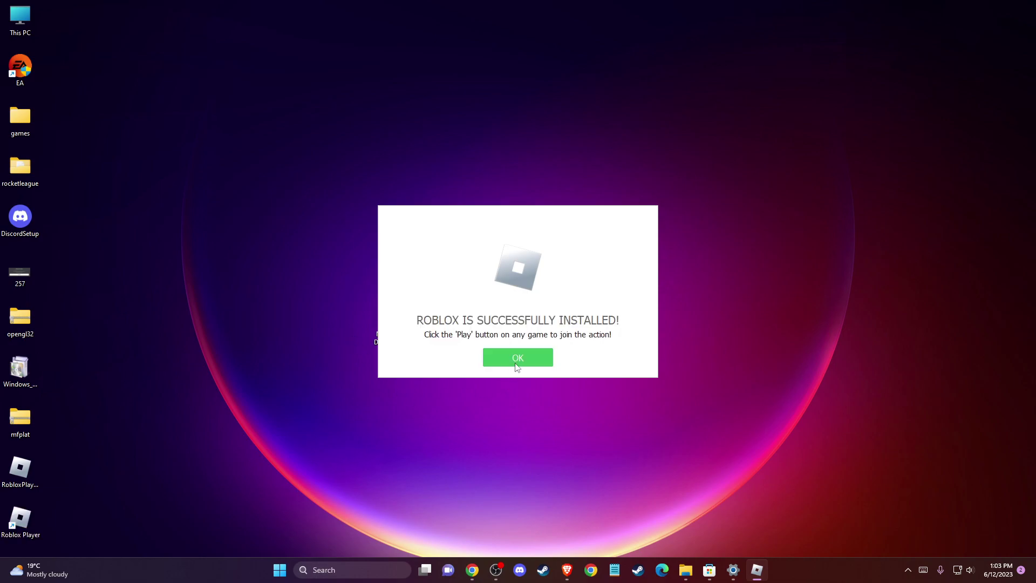
left_click(502, 361)
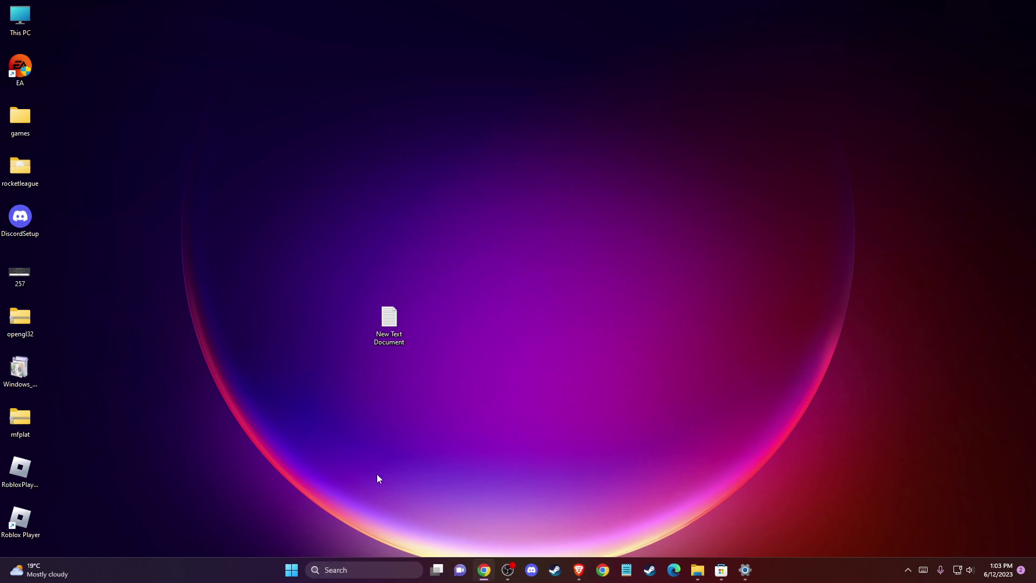